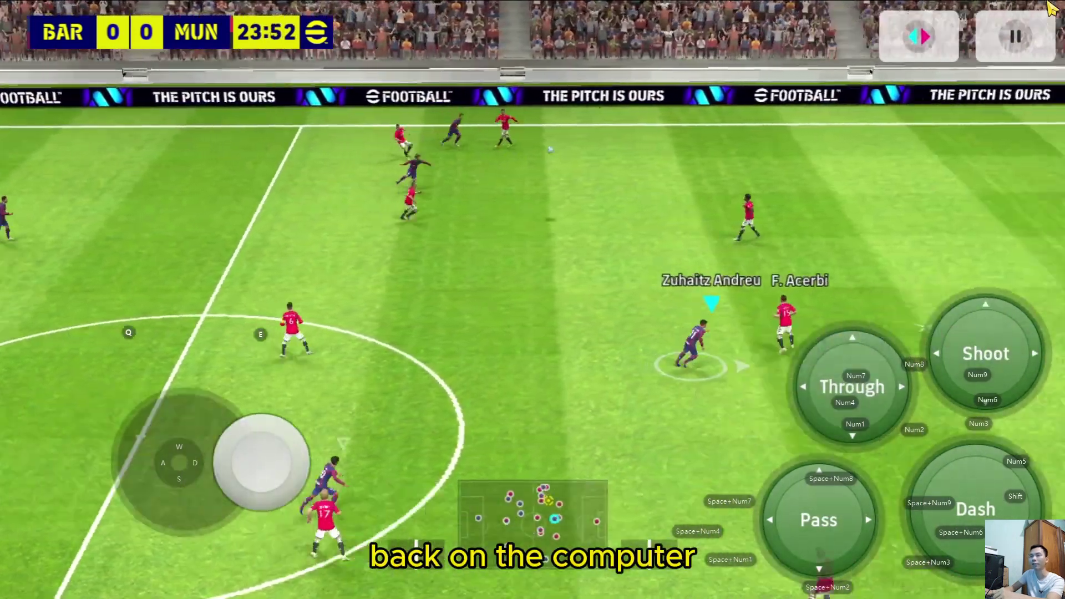
# Step: Run the Barcelona player upper-left, straight down, then down-left using the W, A and S keys
pyautogui.hotkey('w', 'a')
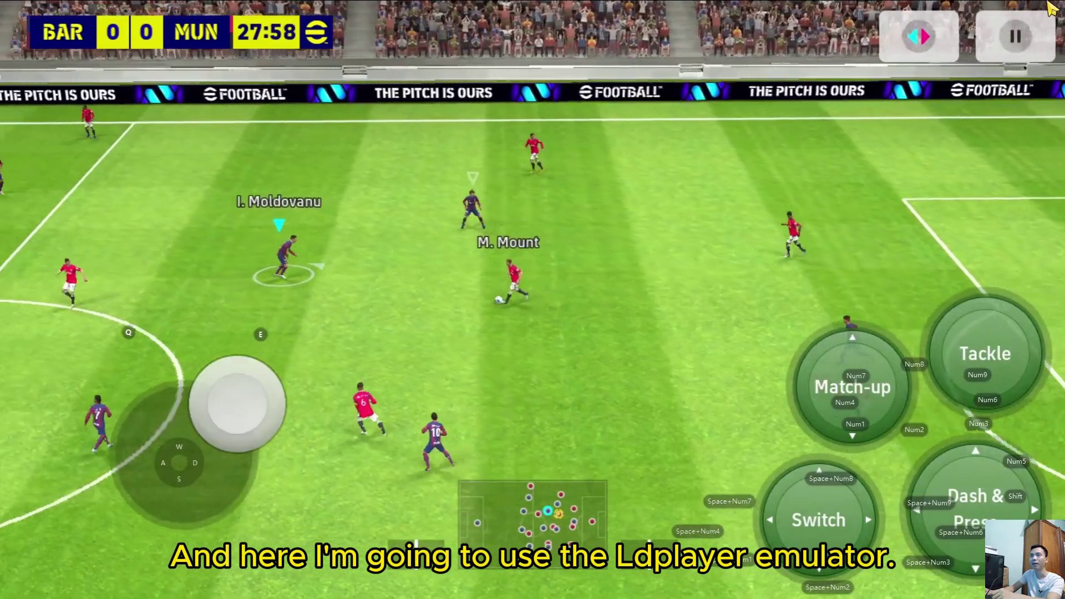
pyautogui.press('s')
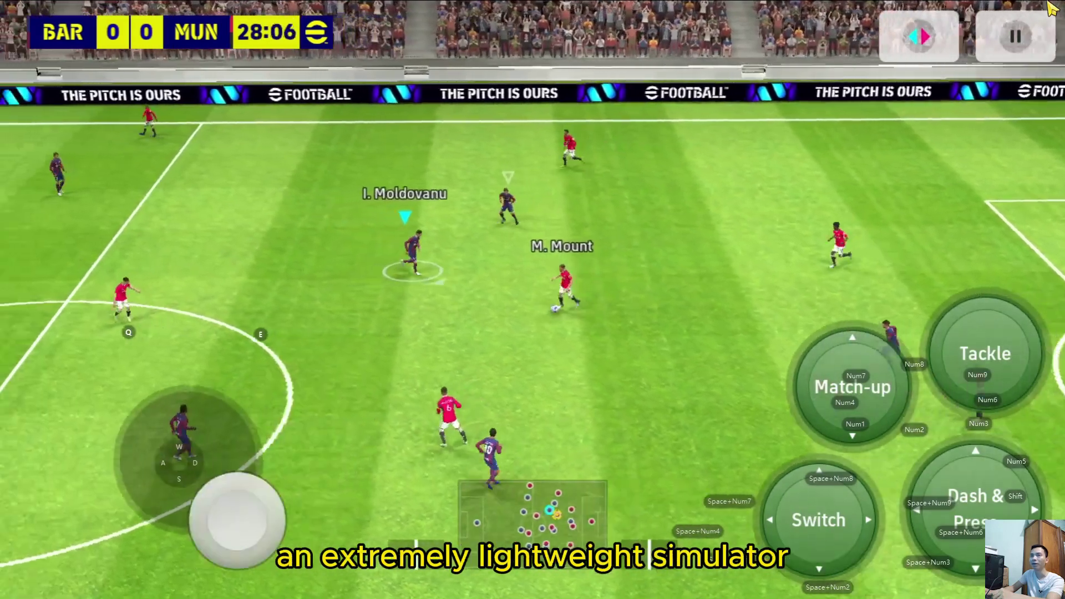
pyautogui.press('a')
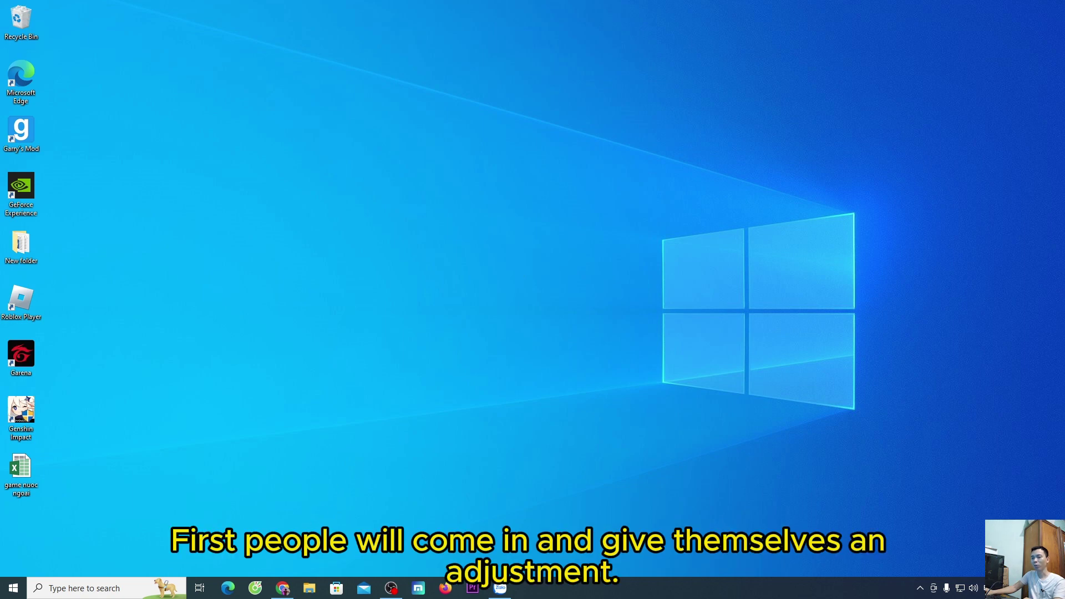
# Step: Download the 12.3 MB LDPlayer 9 installer from en.ldplayer.net in Chrome and run it
pyautogui.moveTo(280, 592)
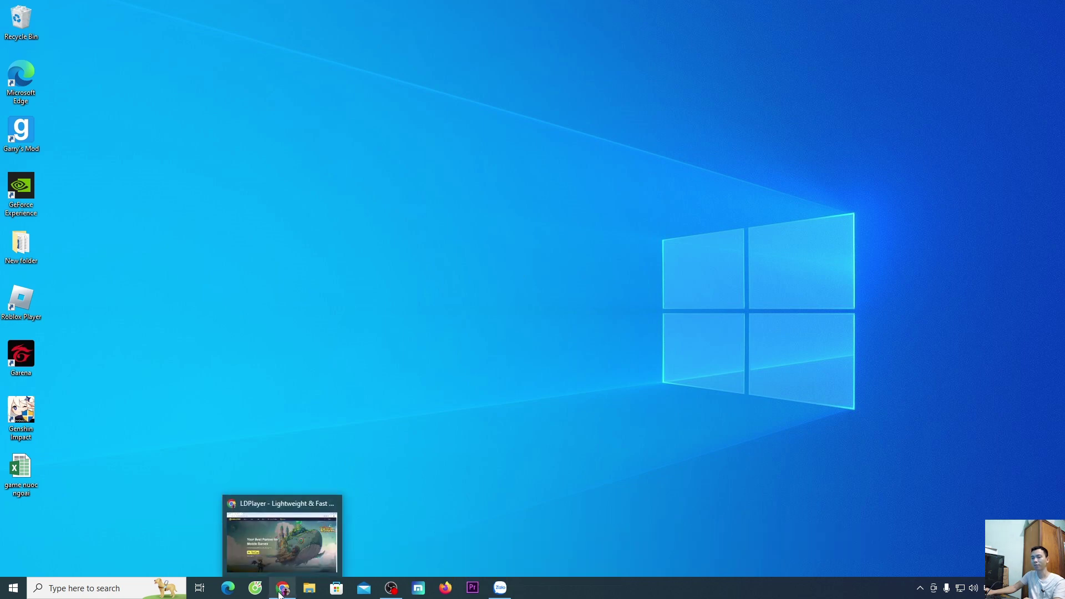
pyautogui.click(283, 535)
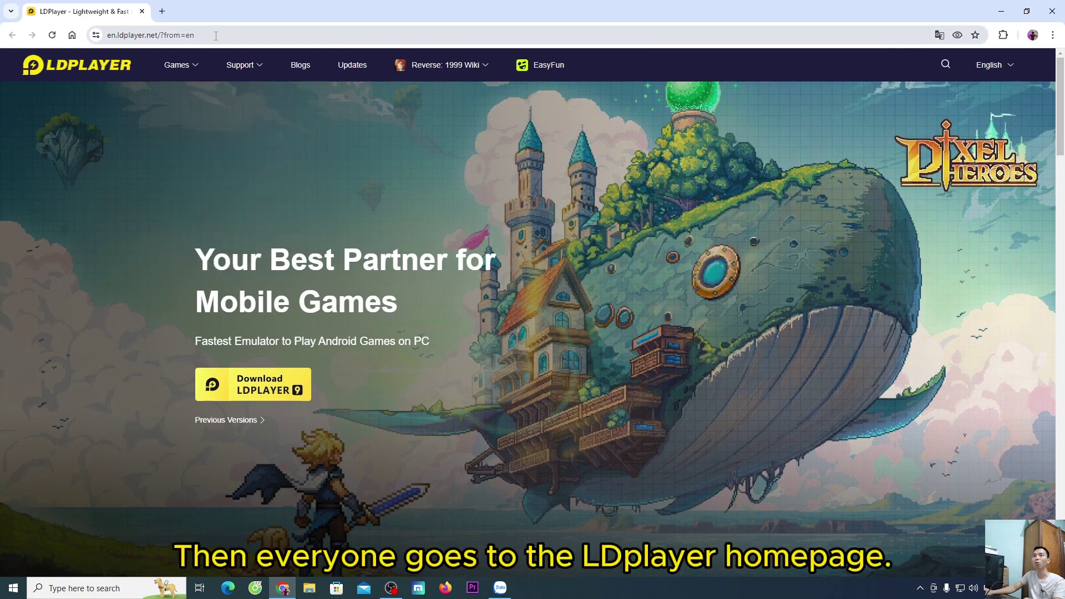
pyautogui.moveTo(215, 35); pyautogui.dragTo(105, 36)
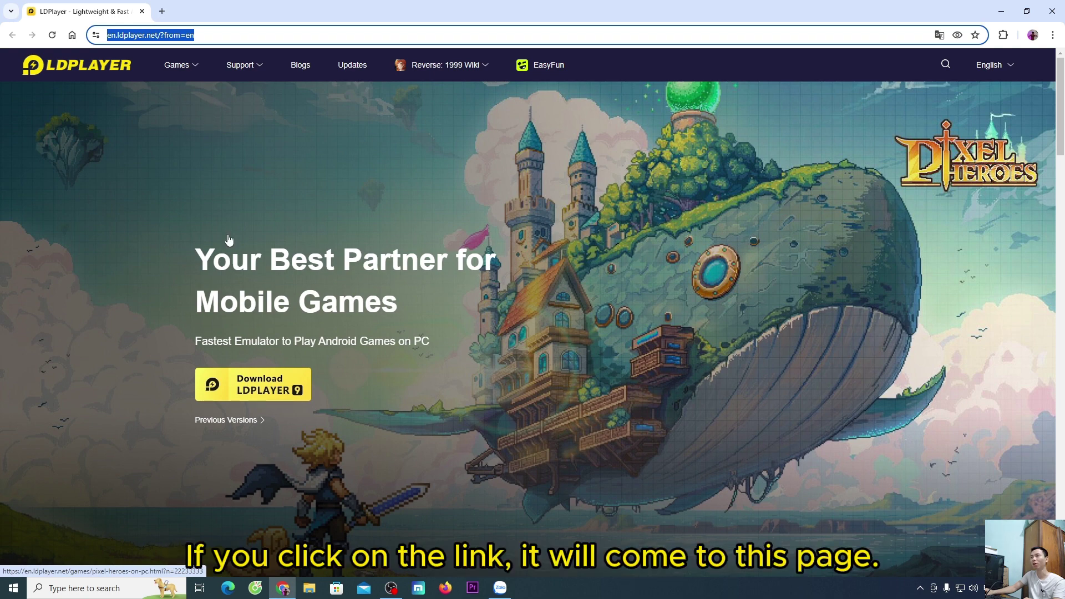
pyautogui.click(265, 389)
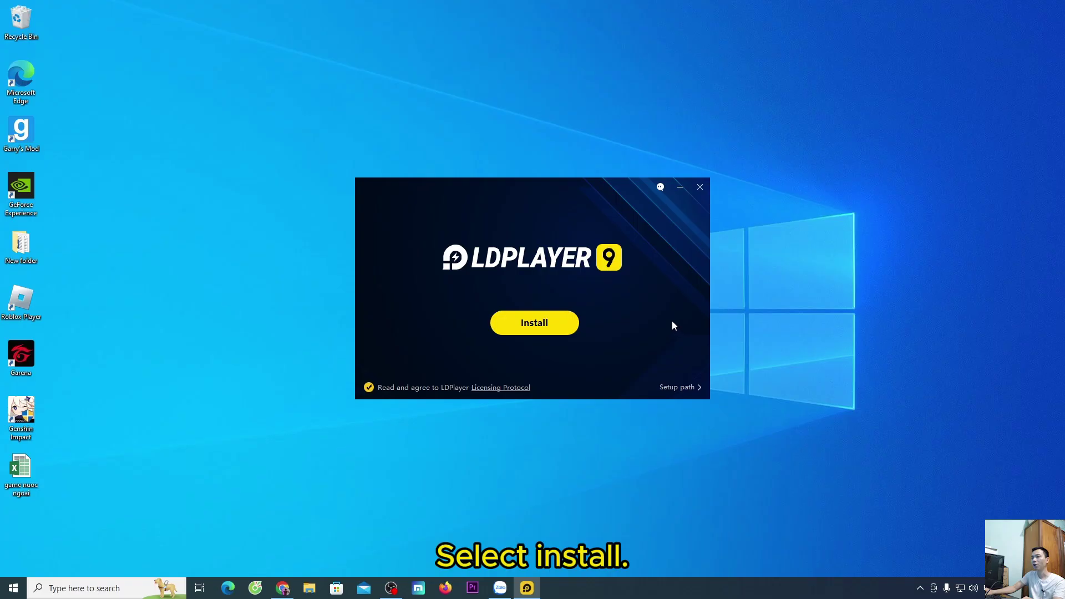
# Step: Install LDPlayer 9 and start the emulator on its Android home screen
pyautogui.click(547, 328)
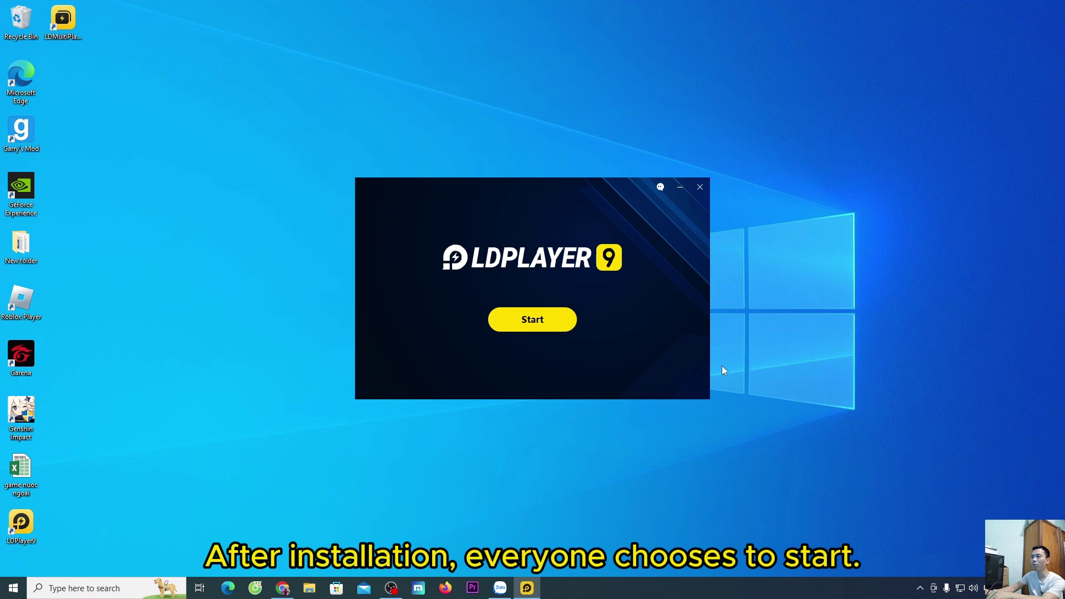
pyautogui.click(563, 322)
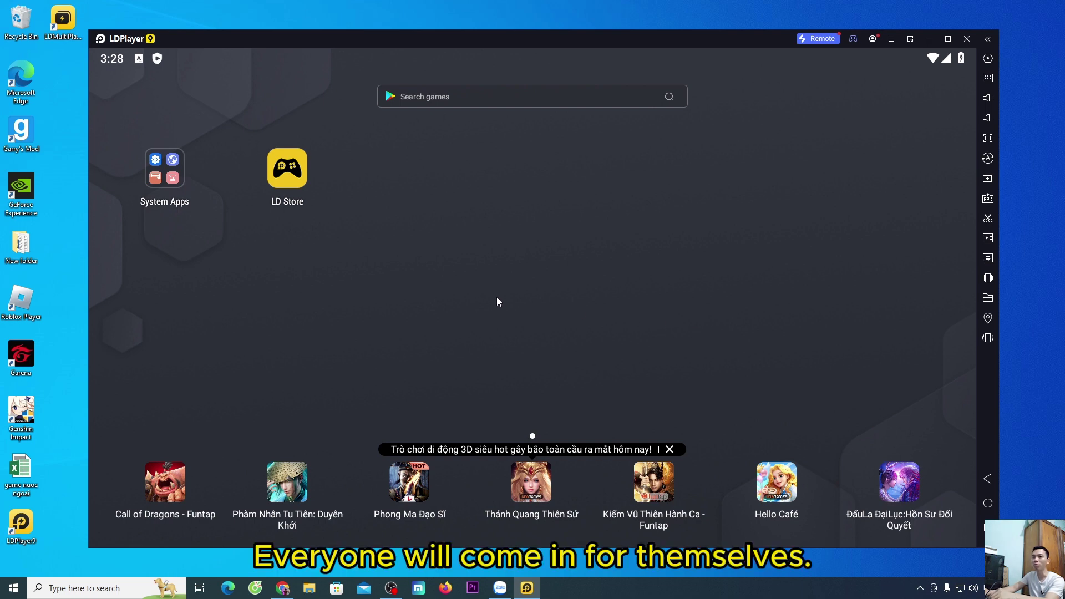
# Step: Open the Play Store from System Apps and sign in with the Google account e-mail and password
pyautogui.click(178, 175)
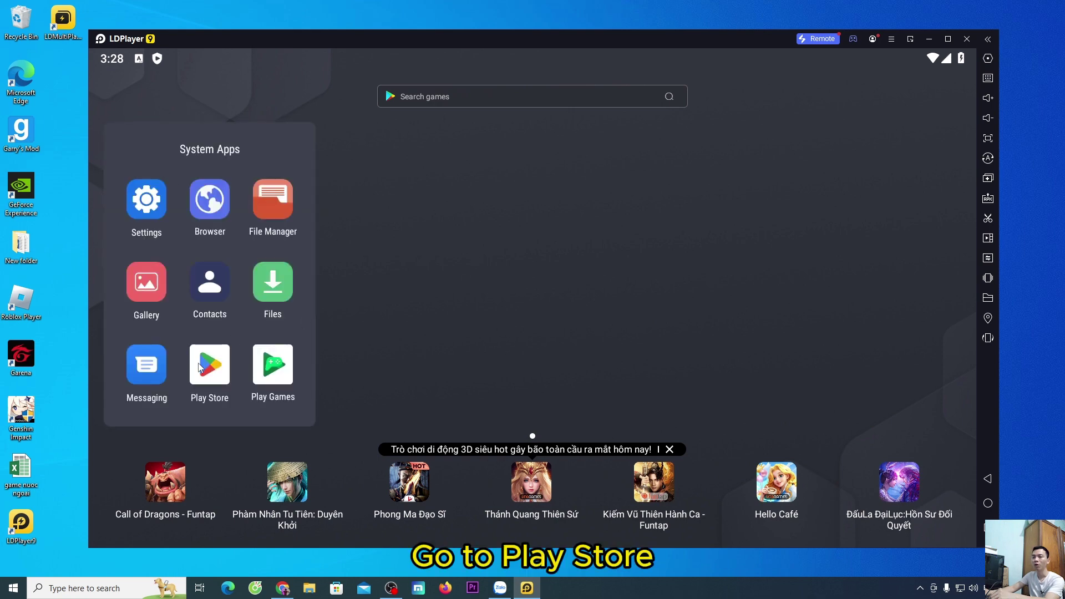
pyautogui.click(216, 373)
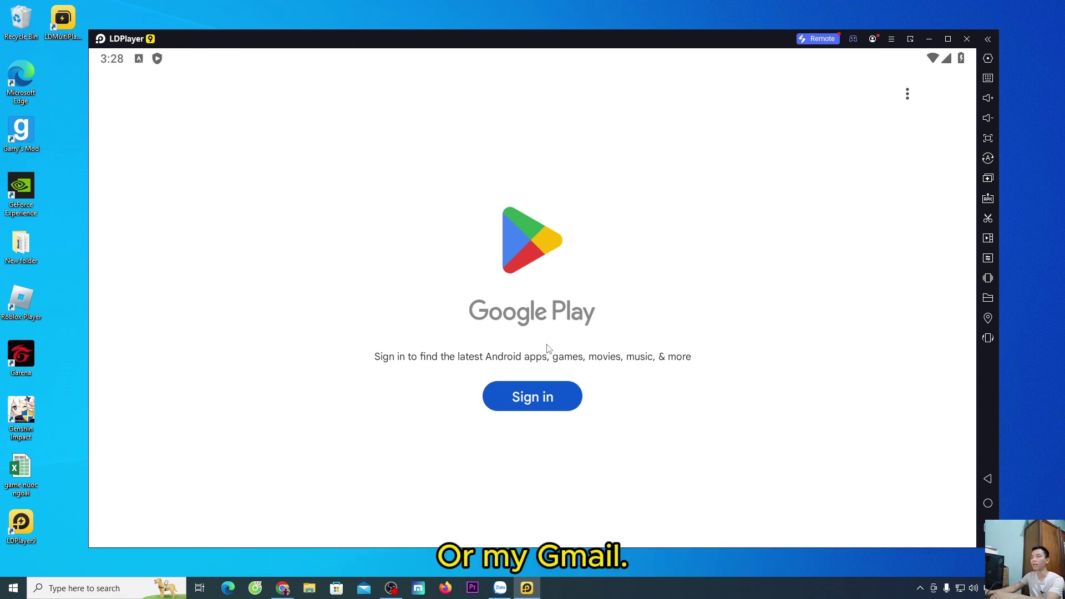
pyautogui.click(544, 399)
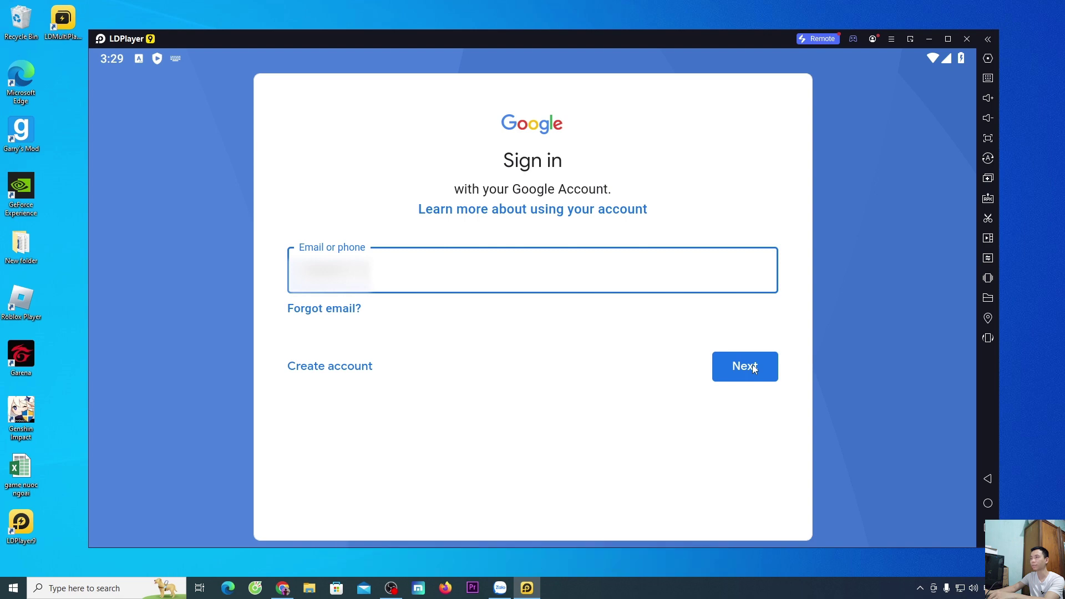
pyautogui.click(754, 368)
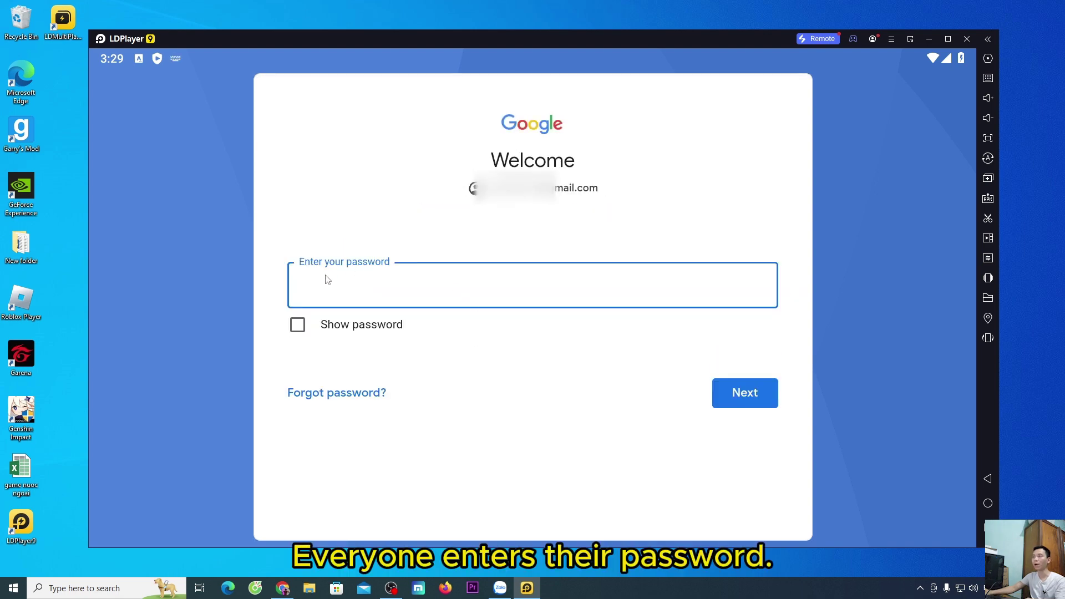
pyautogui.write('xxxxxxxxxxxxxxxxxxxx')
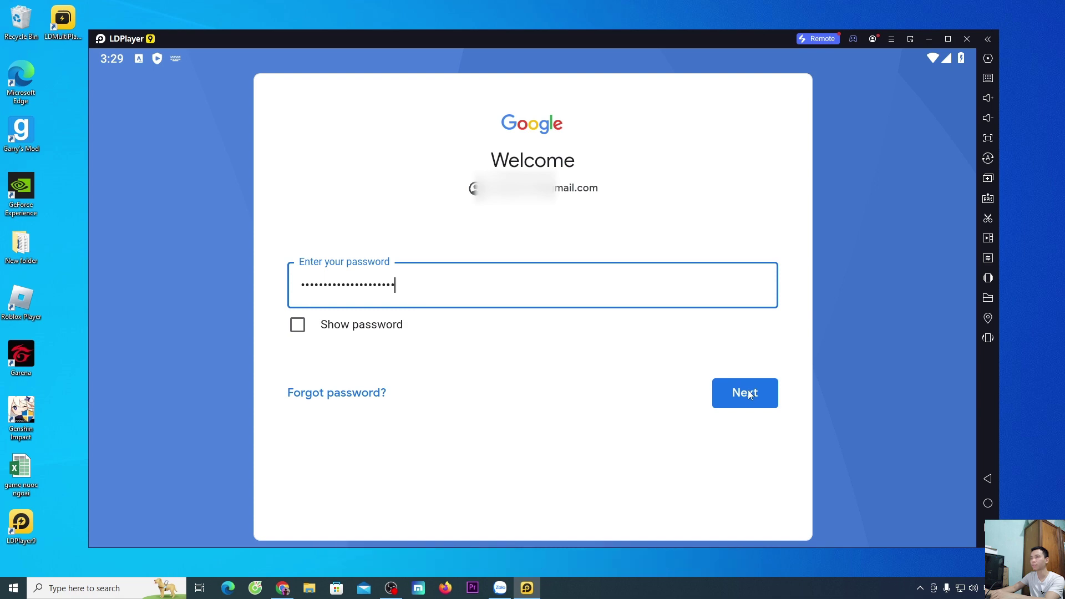
pyautogui.click(749, 394)
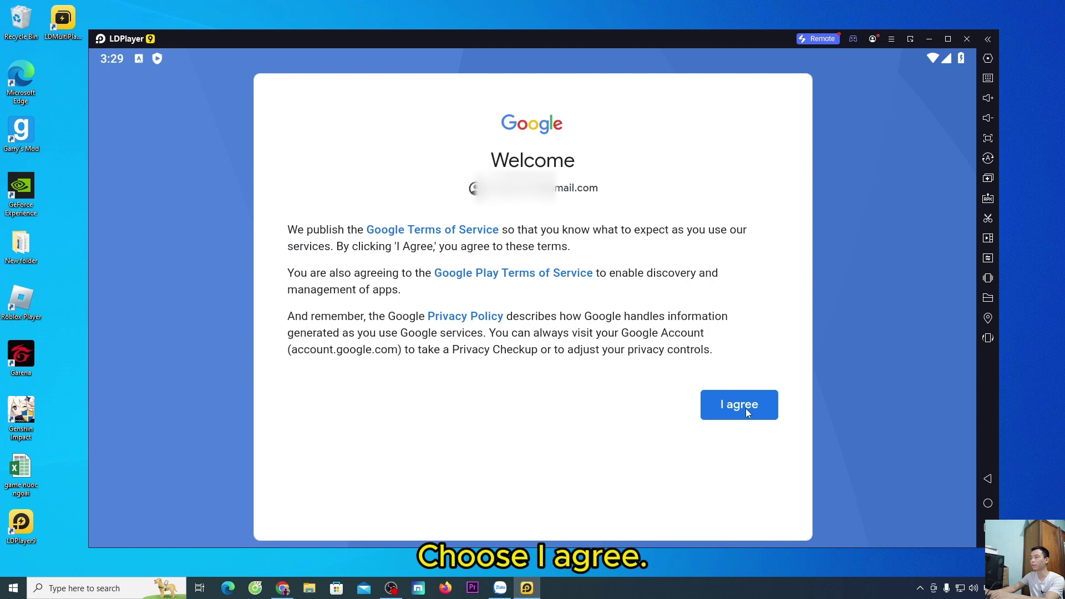
# Step: Accept Google's terms of service and the Google services settings
pyautogui.click(750, 408)
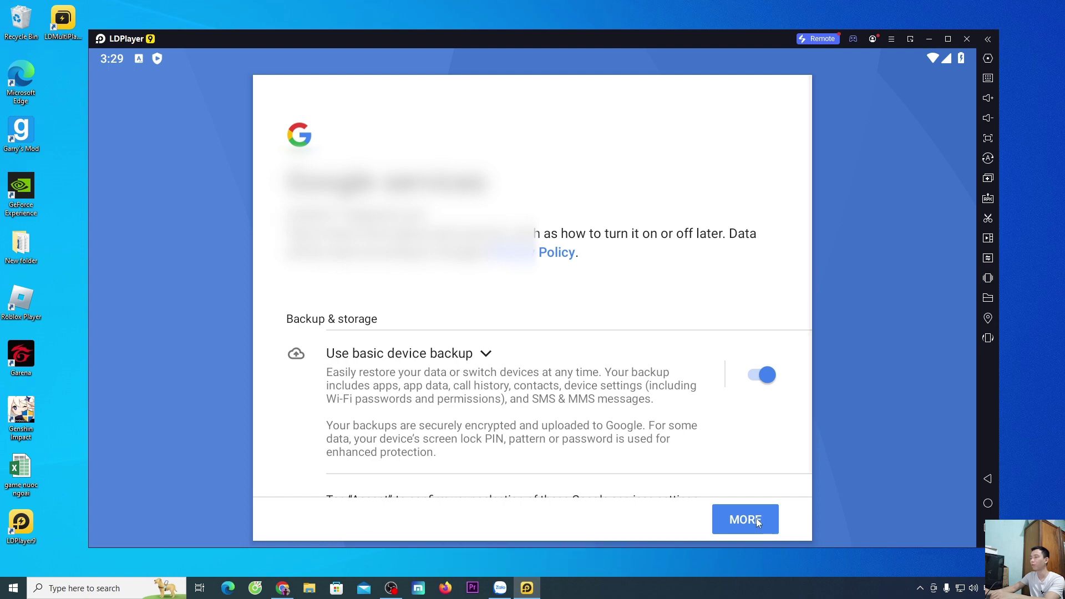
pyautogui.click(756, 518)
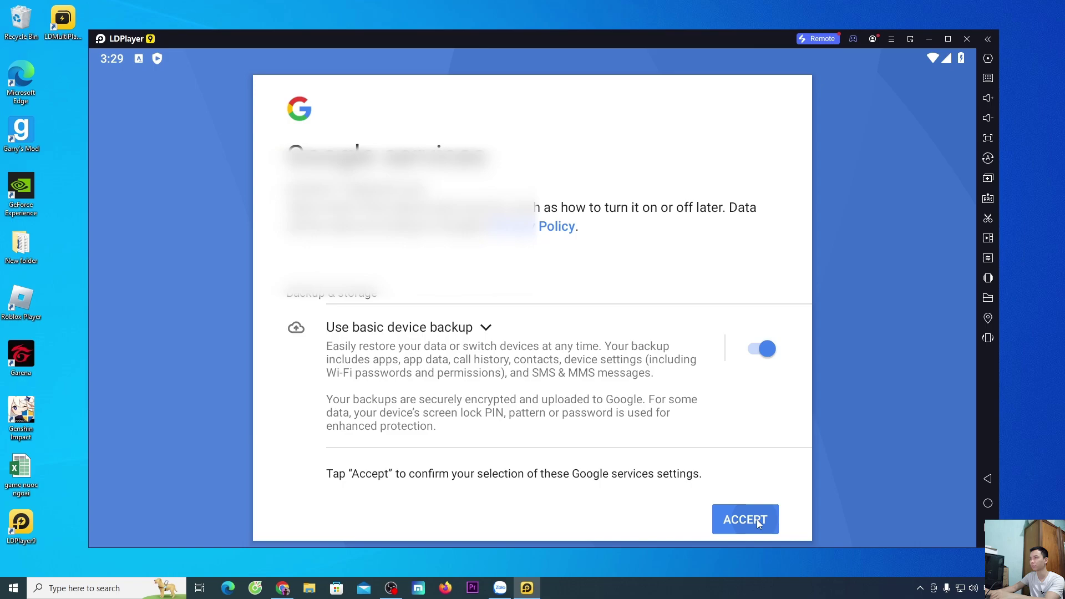
pyautogui.click(757, 520)
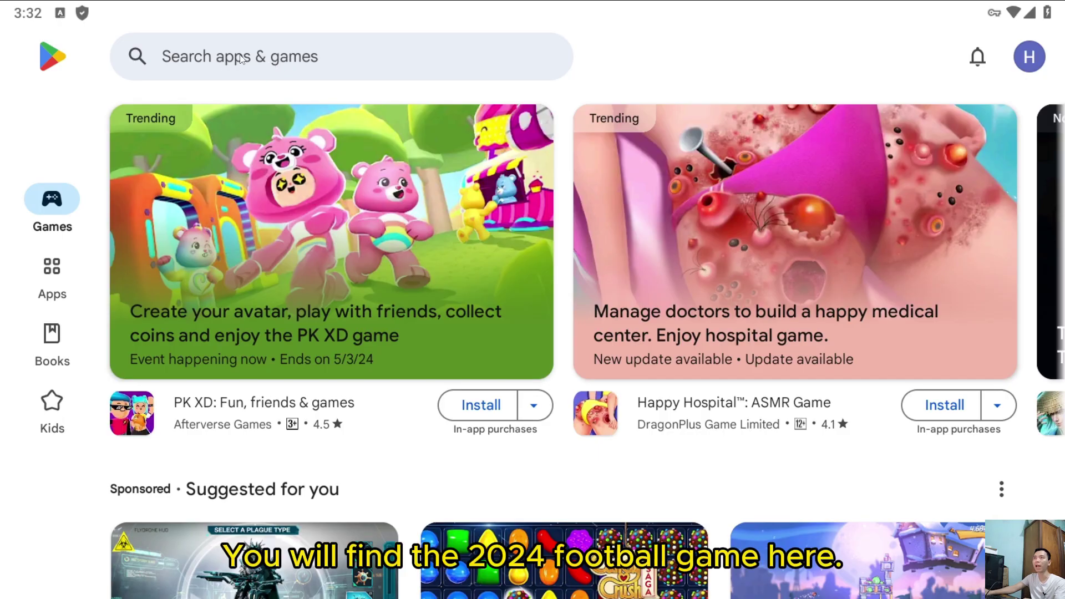
# Step: Search the Play Store for 'efootball' and install eFootball 2024
pyautogui.click(297, 66)
pyautogui.write('efootball')
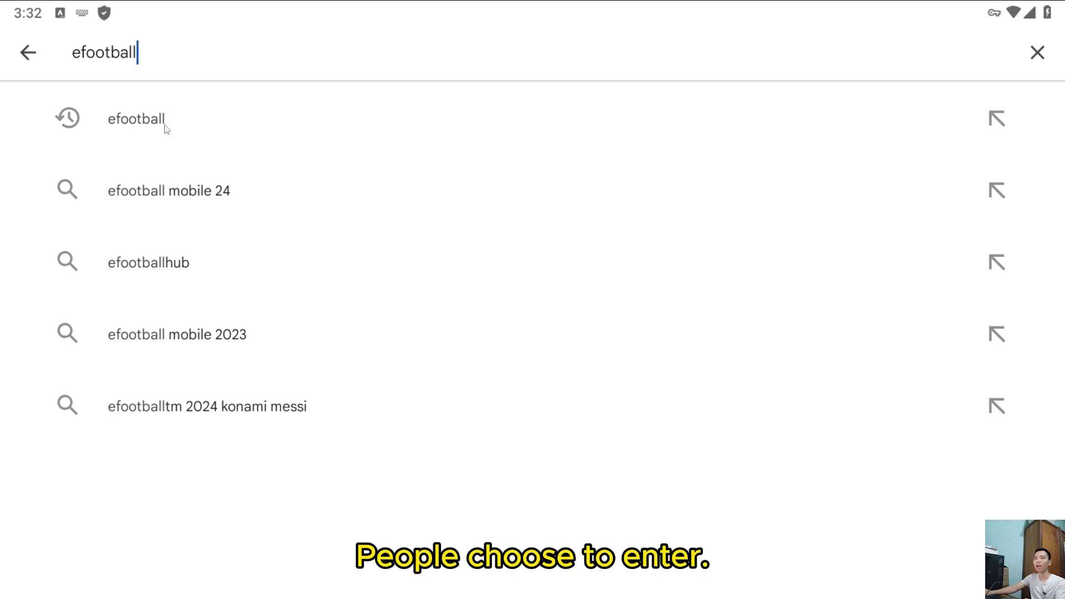
pyautogui.click(157, 128)
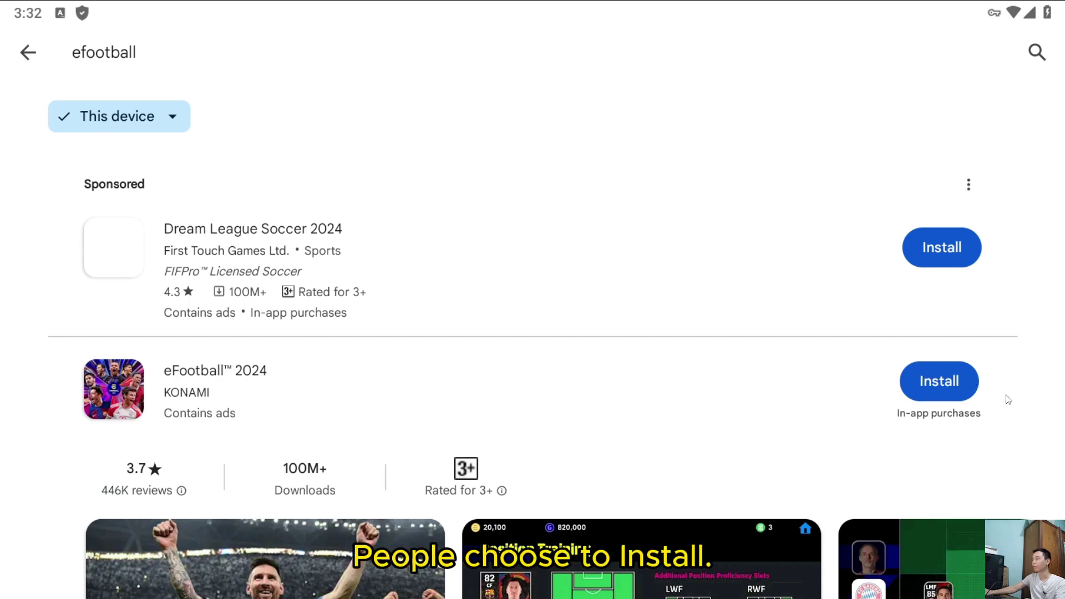
pyautogui.click(953, 385)
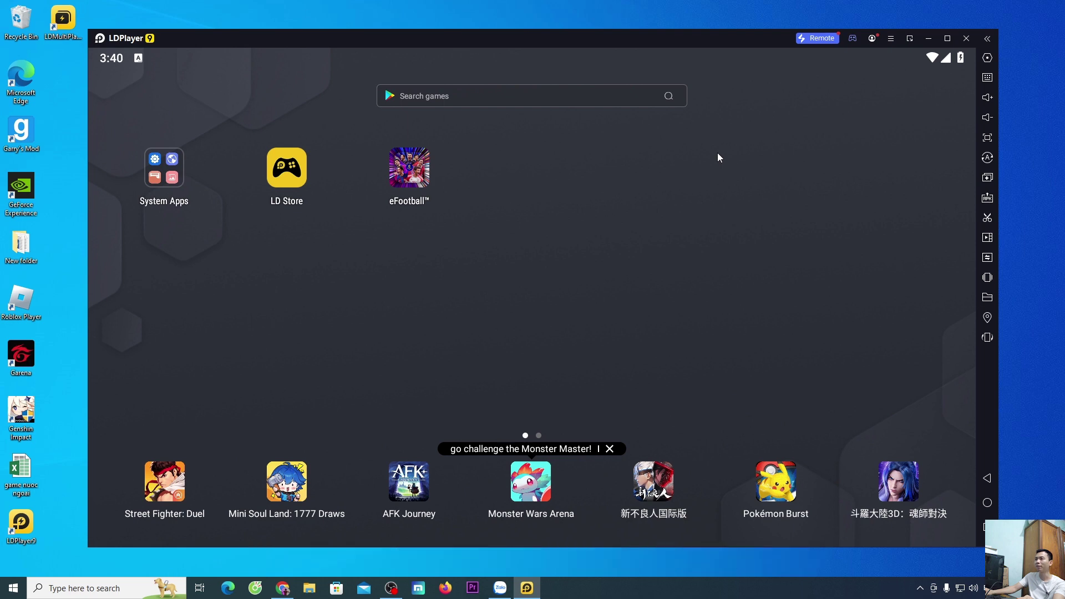
# Step: In emulator Settings, try 1280x720 and 1600x900, then settle on 1920x1080 (dpi 280) tablet resolution
pyautogui.click(891, 38)
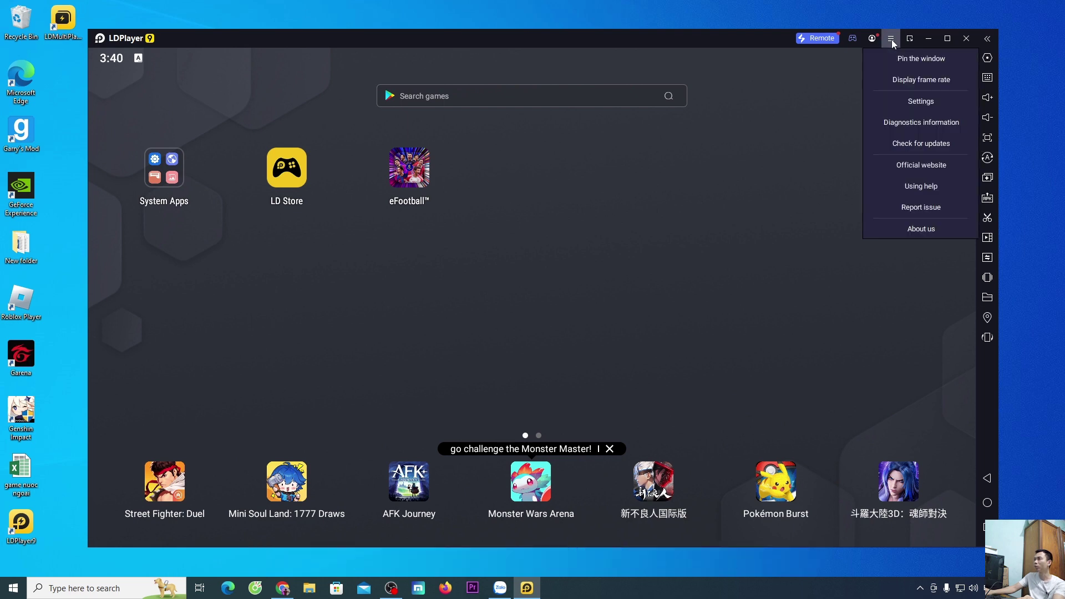
pyautogui.click(940, 102)
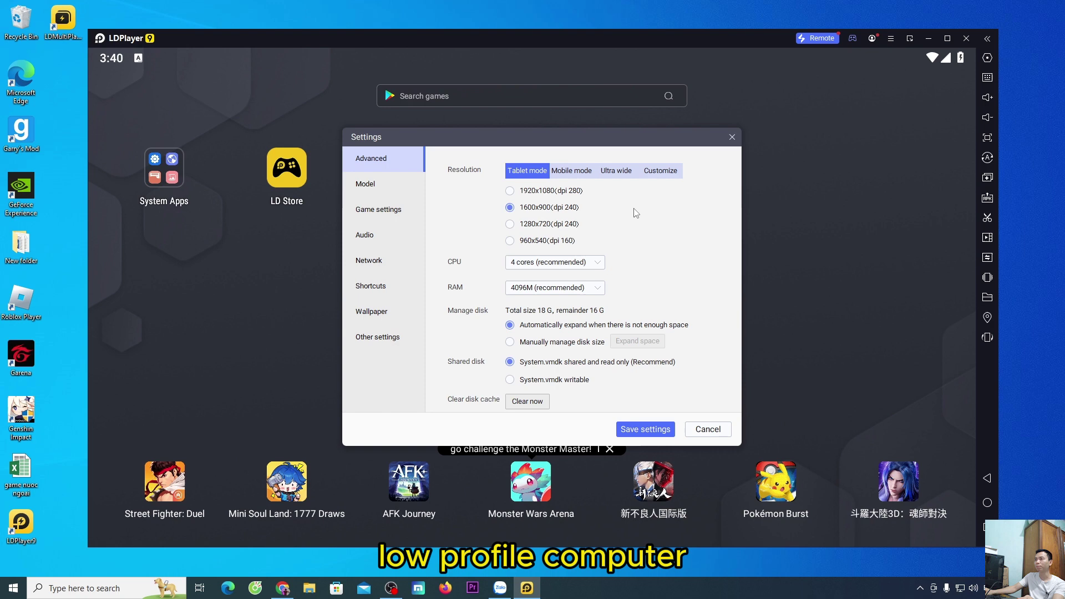
pyautogui.click(540, 225)
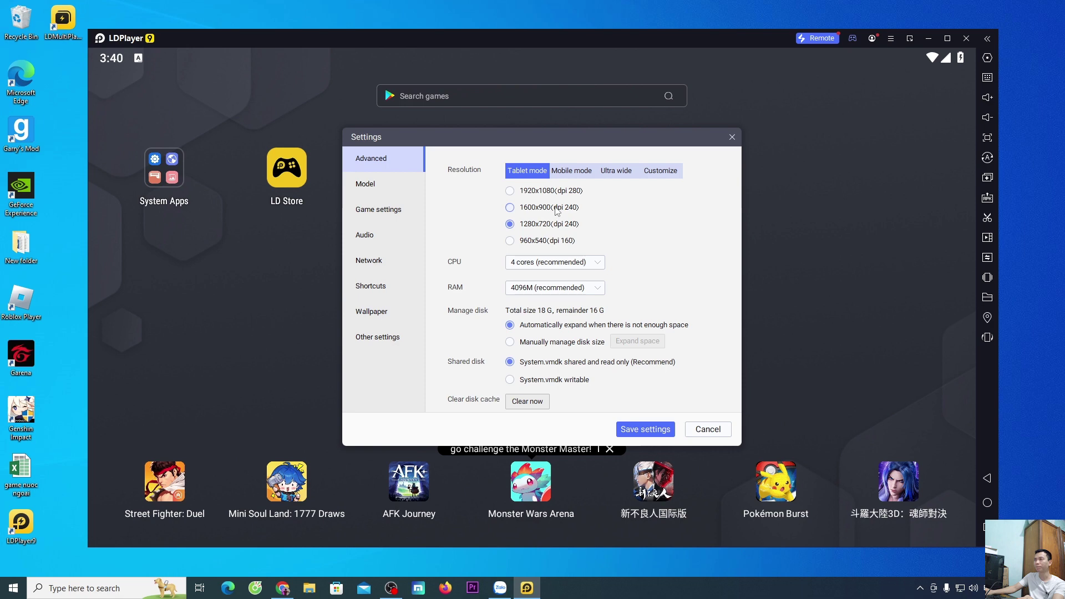
pyautogui.click(557, 209)
pyautogui.click(542, 191)
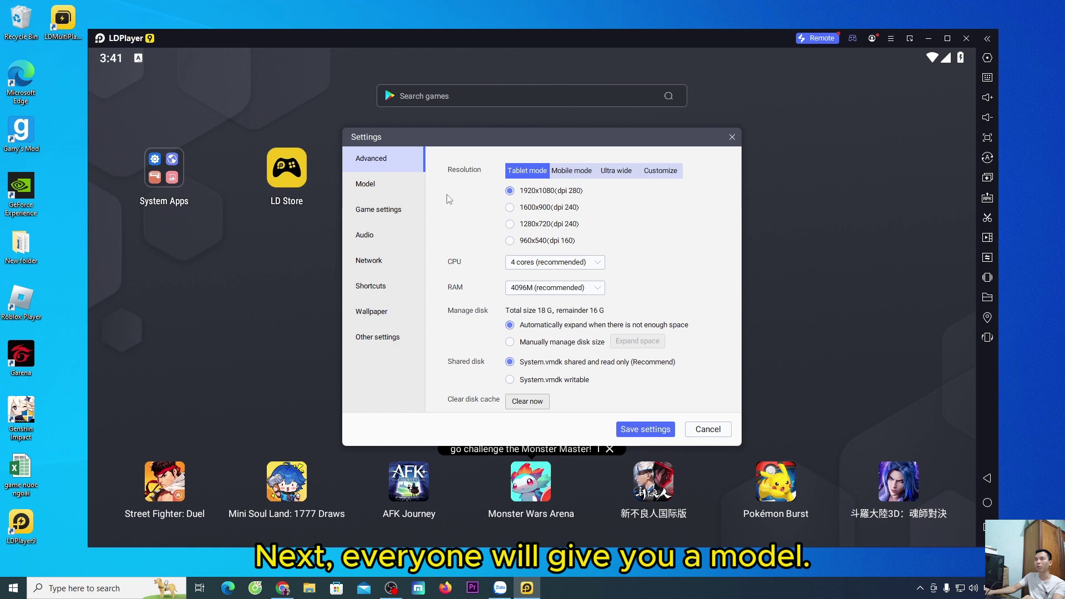
# Step: In Model settings, pick Asus ROG Phone II (asus, ASUS_I001DA) from the 120 FPS model list
pyautogui.click(372, 185)
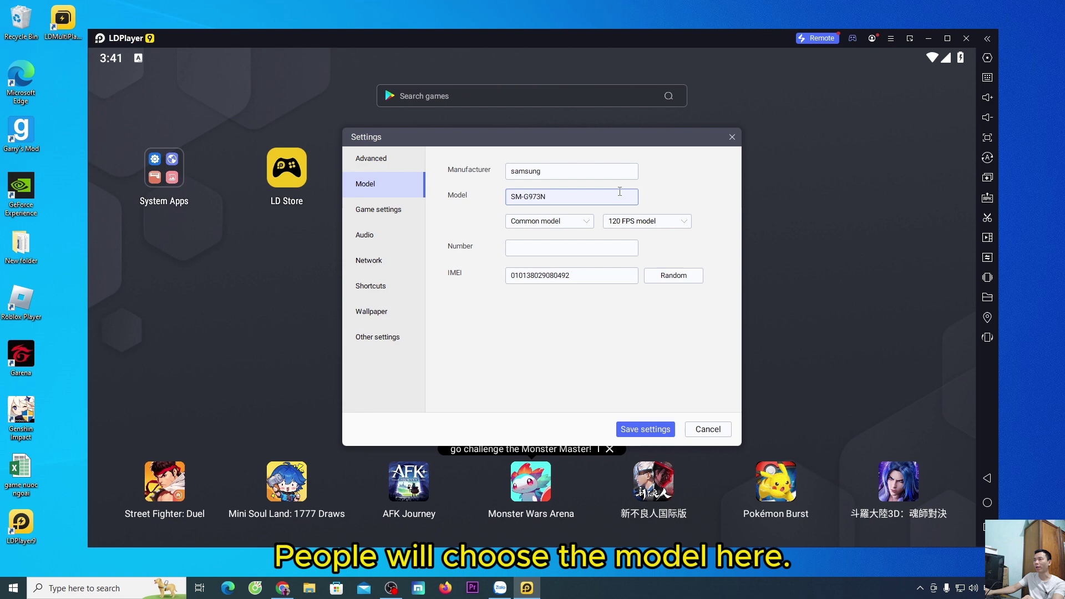
pyautogui.click(652, 223)
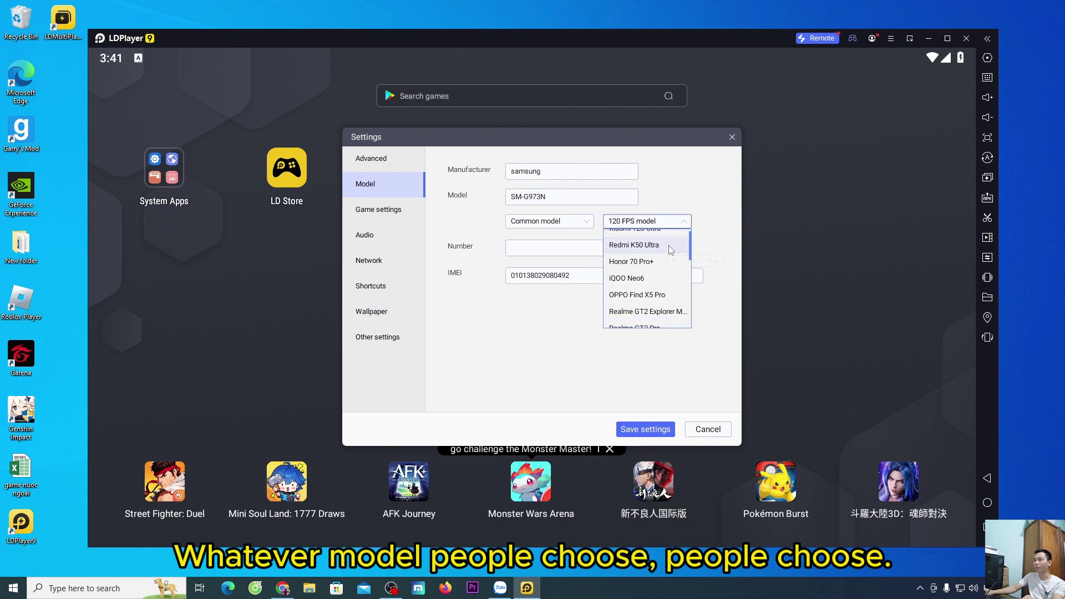
pyautogui.scroll(-4, 669, 249)
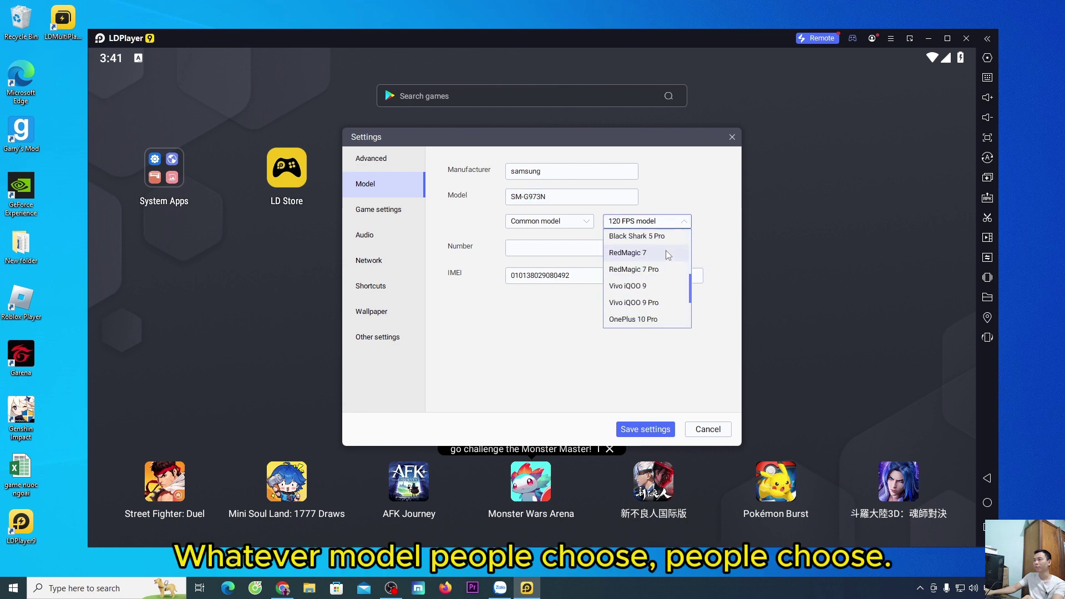
pyautogui.scroll(-3, 668, 253)
pyautogui.scroll(-2, 667, 253)
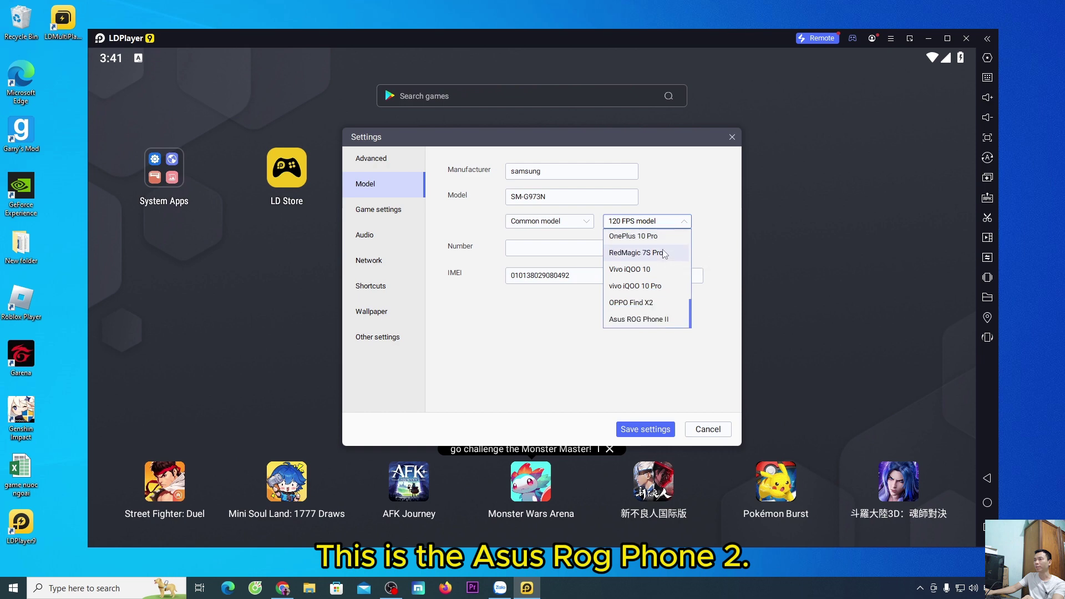
pyautogui.click(669, 319)
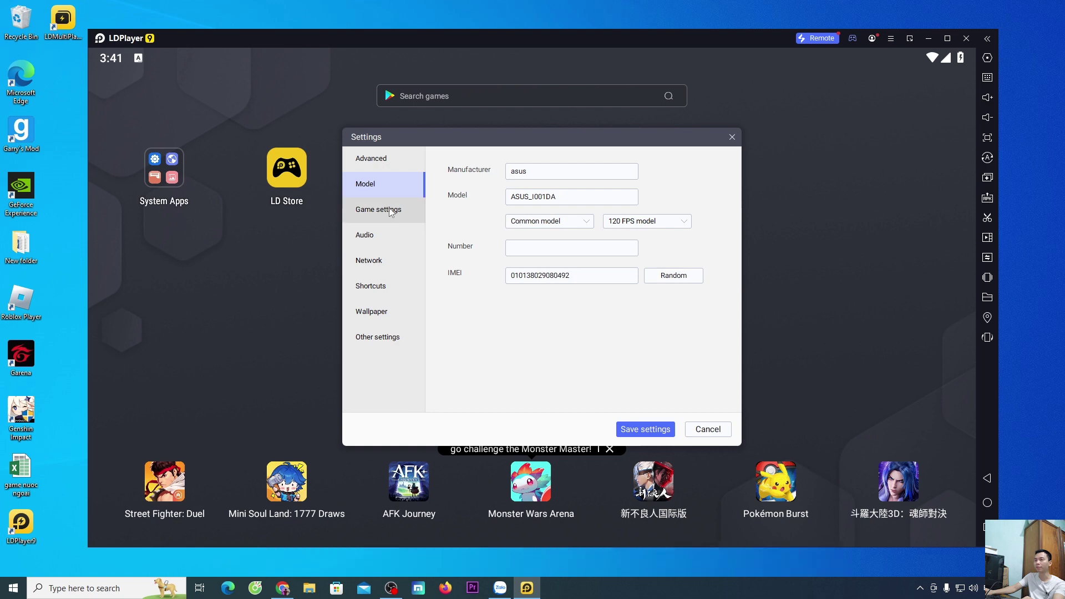
# Step: Set the Game settings frame rate to 240 FPS, confirm high frame rate, and save
pyautogui.click(392, 213)
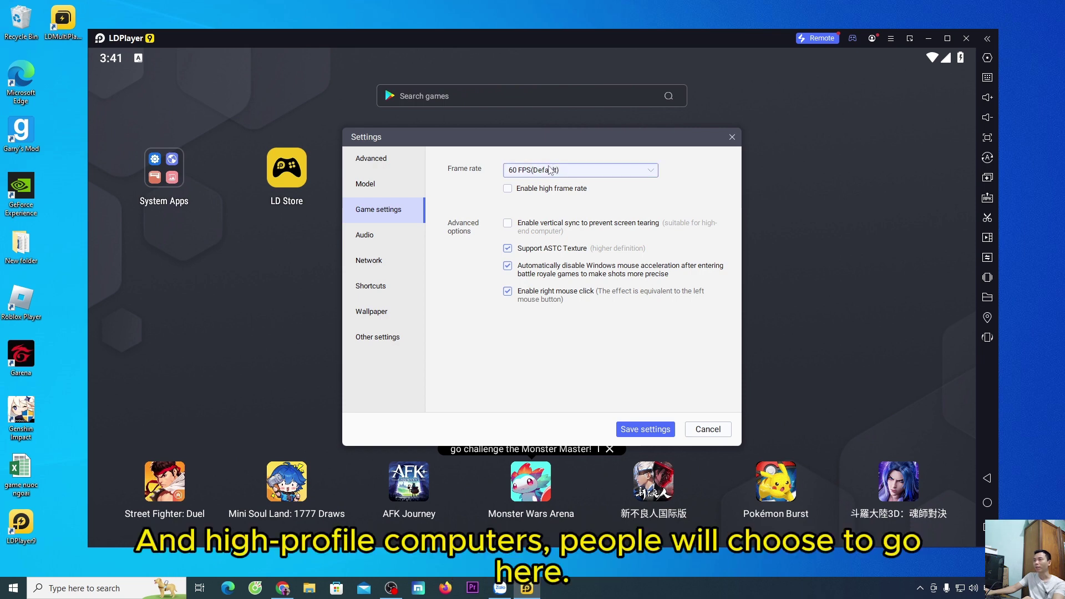
pyautogui.click(652, 172)
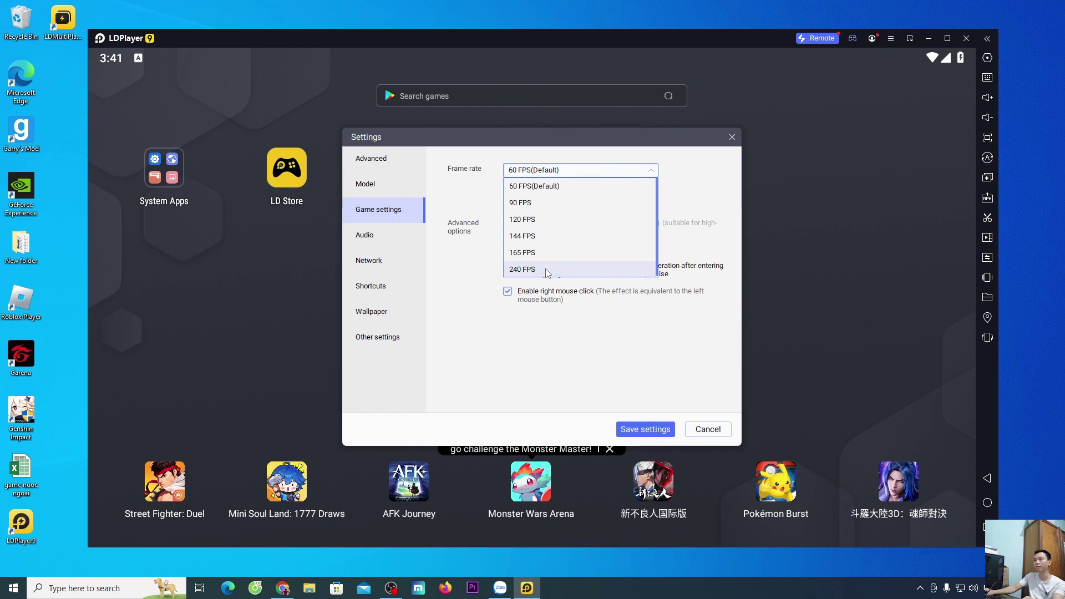
pyautogui.click(548, 273)
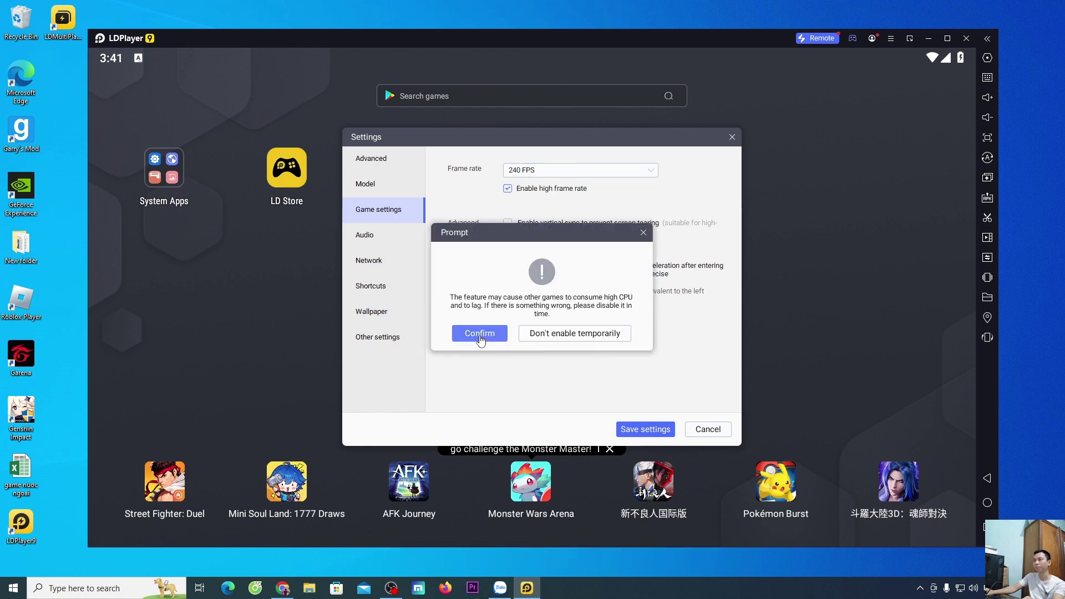
pyautogui.click(481, 337)
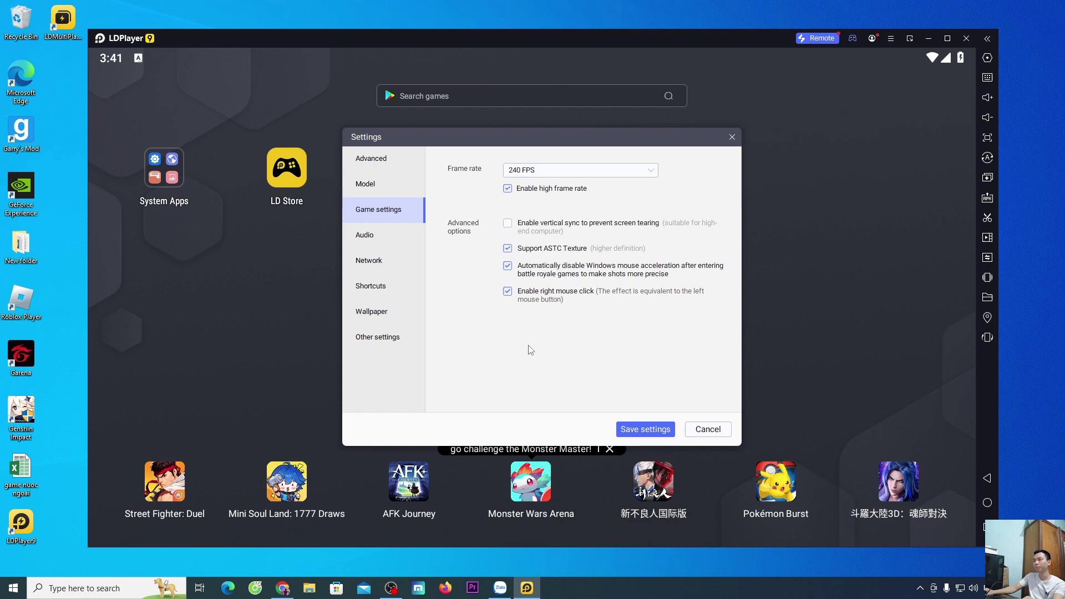
pyautogui.click(657, 432)
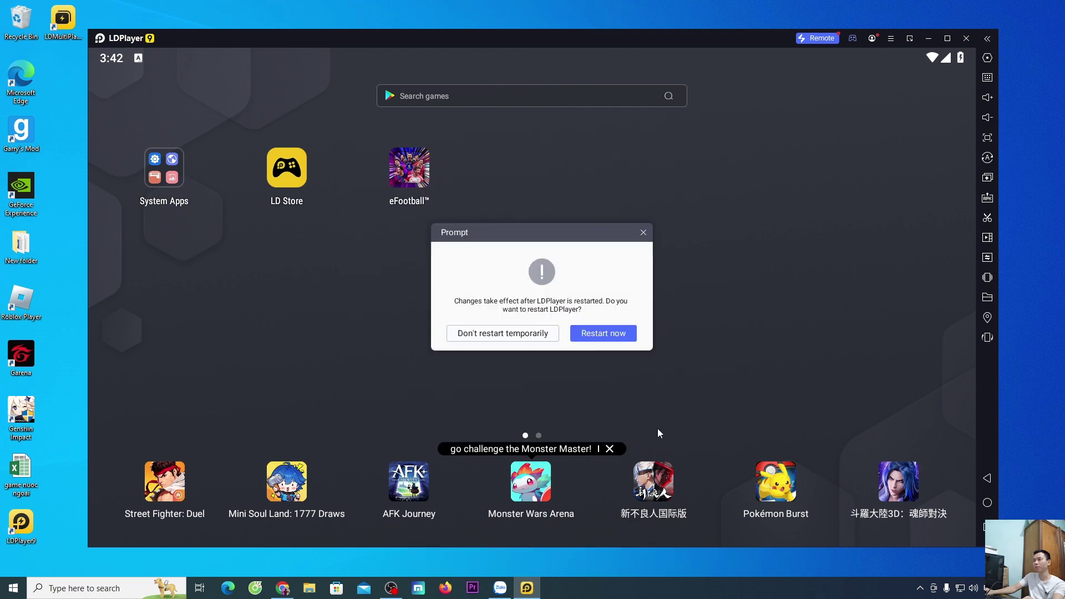
# Step: Restart the emulator, launch eFootball and allow it access to photos, media and files
pyautogui.click(617, 337)
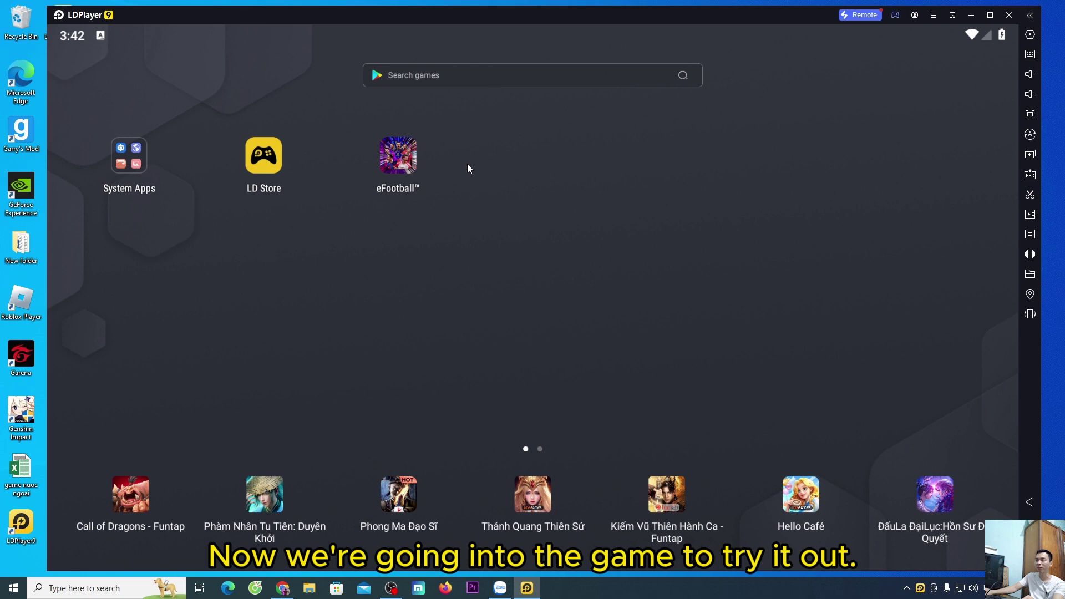
pyautogui.click(399, 158)
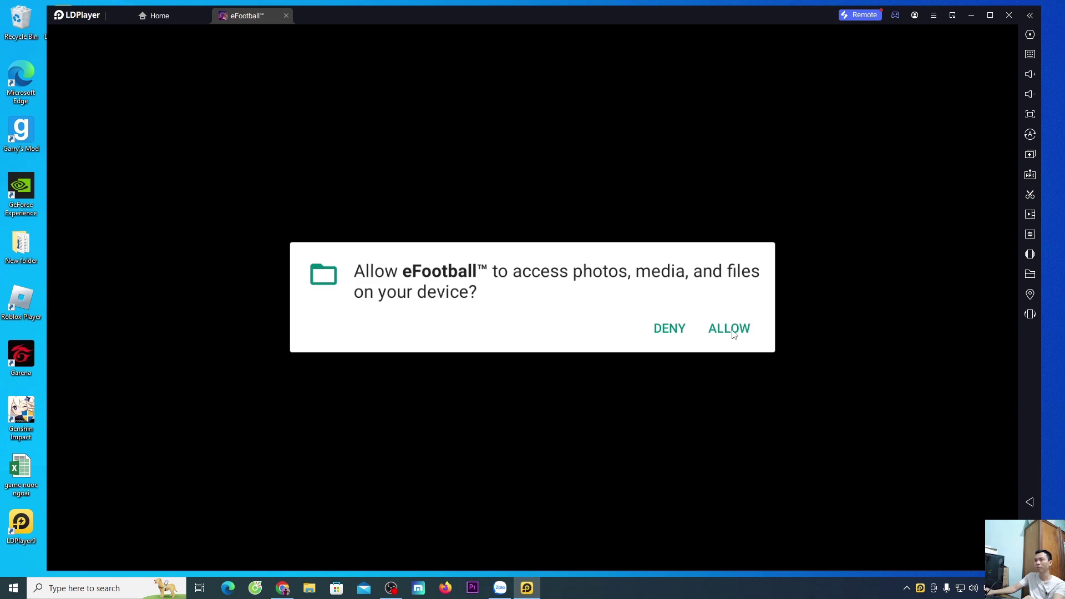
pyautogui.click(734, 331)
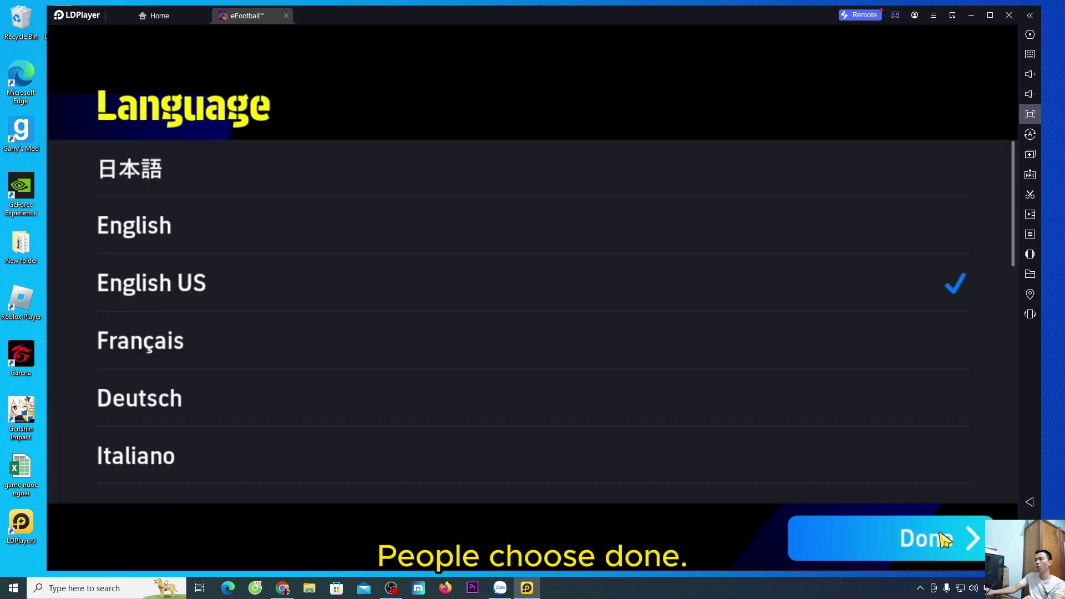
# Step: Keep English US as the game language, save Armenia as the region, and start from the title screen
pyautogui.click(946, 537)
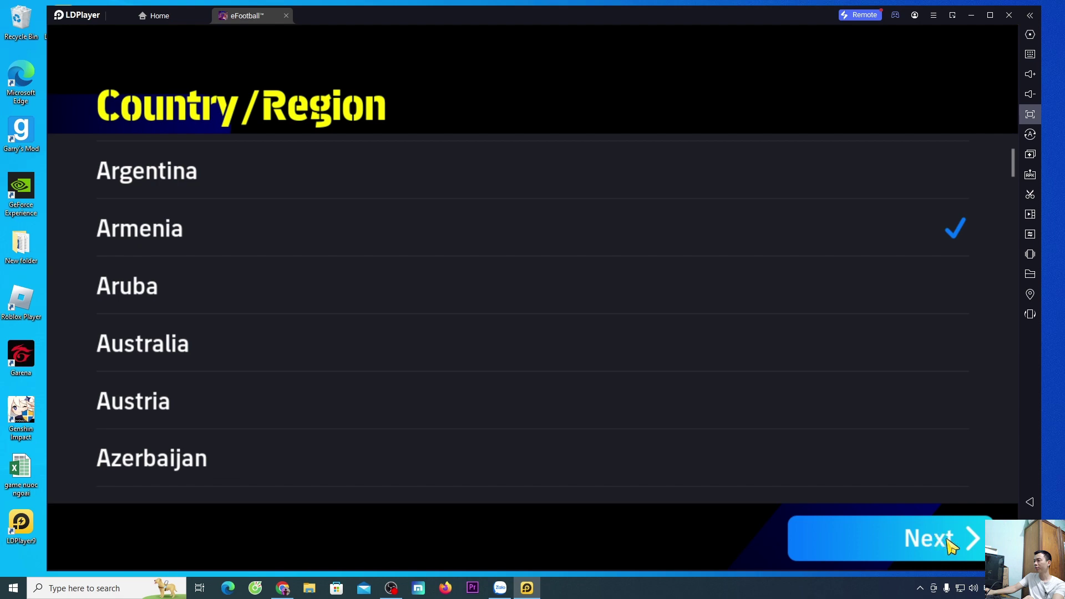
pyautogui.click(973, 546)
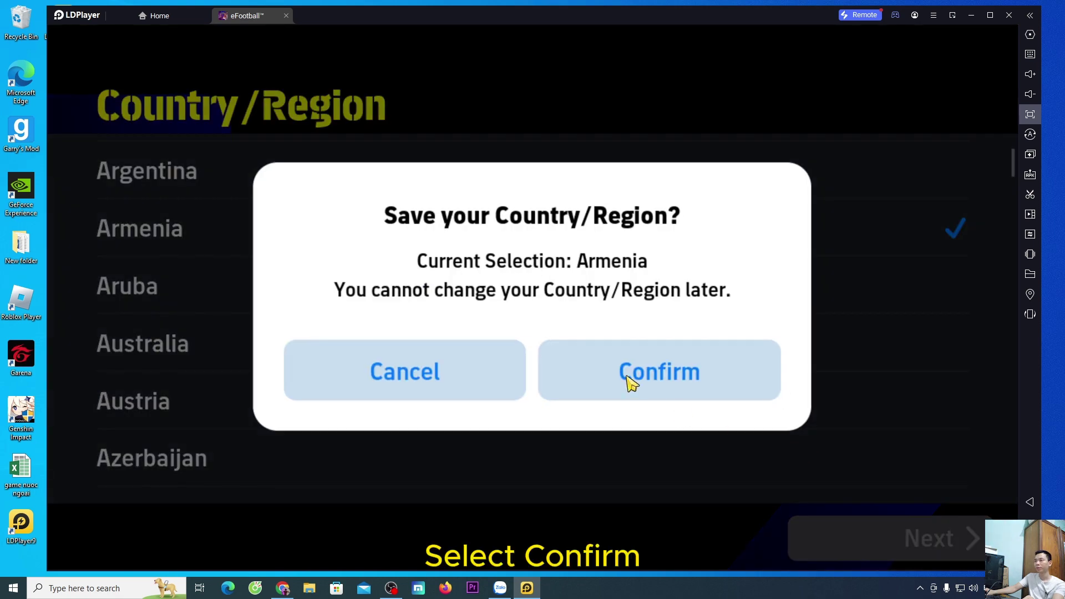
pyautogui.click(716, 377)
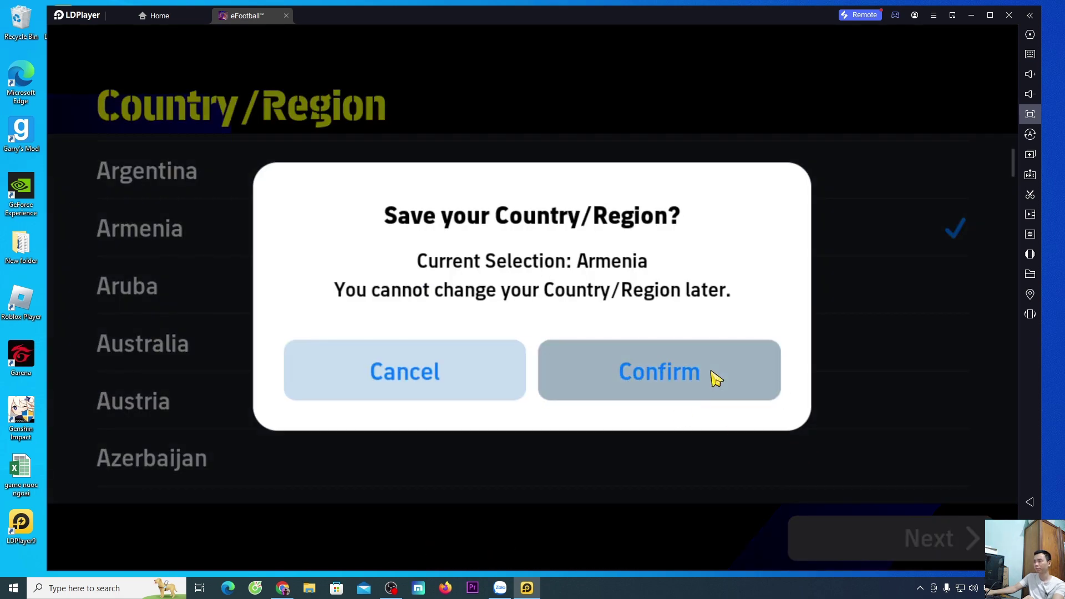
pyautogui.click(736, 458)
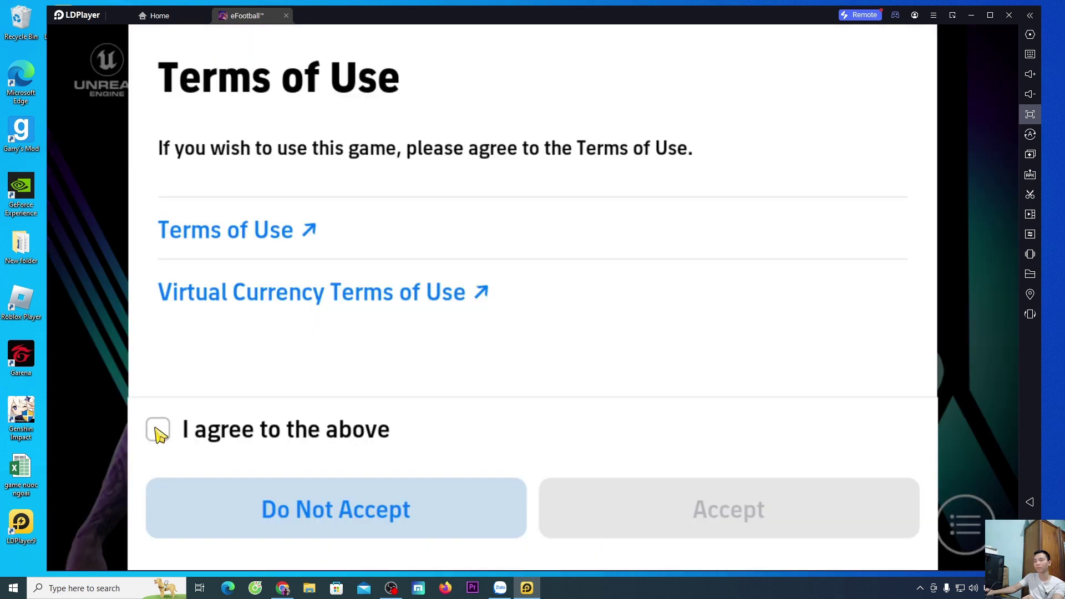
# Step: Agree to and accept eFootball's Terms of Use and Privacy Policy
pyautogui.click(158, 430)
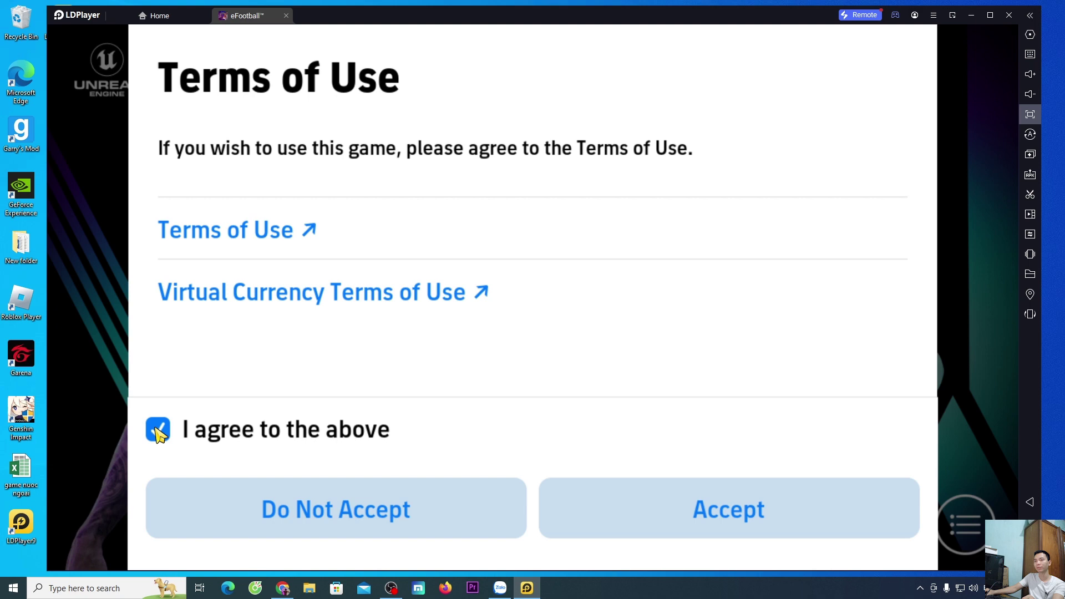
pyautogui.click(761, 513)
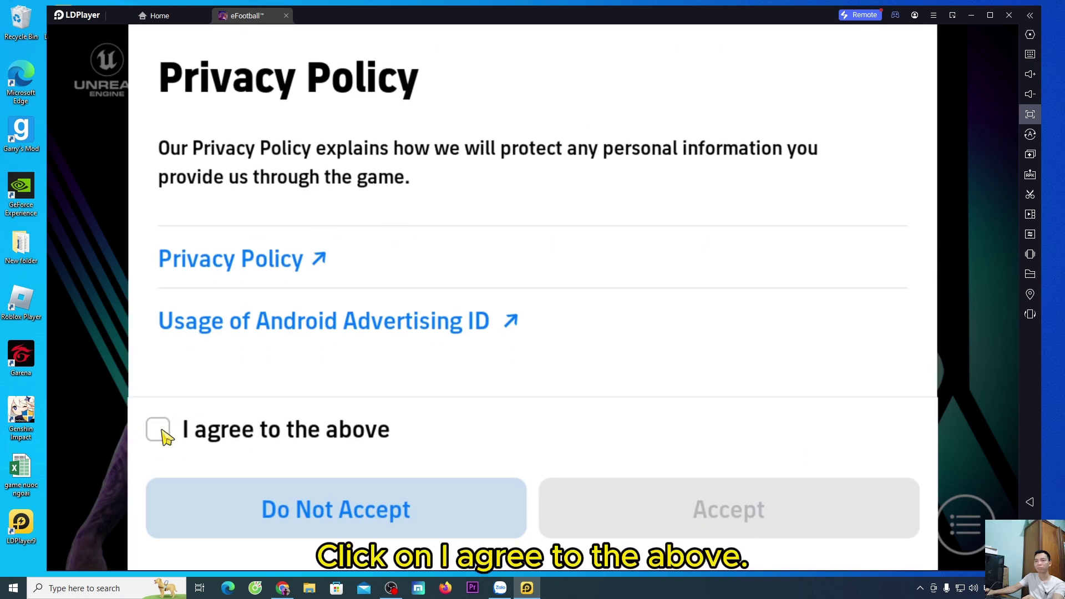
pyautogui.click(160, 432)
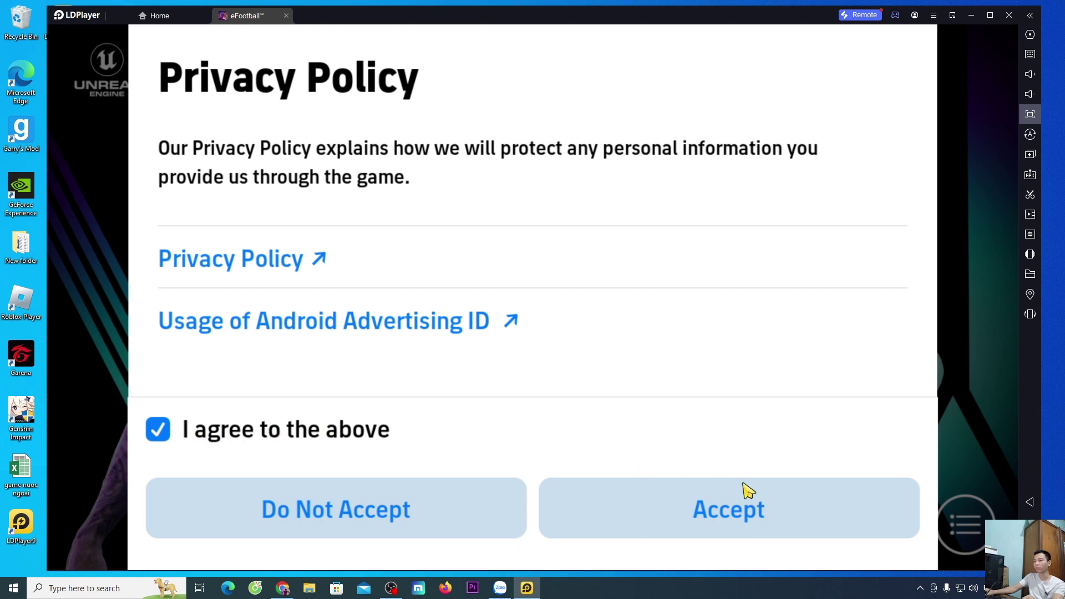
pyautogui.click(811, 522)
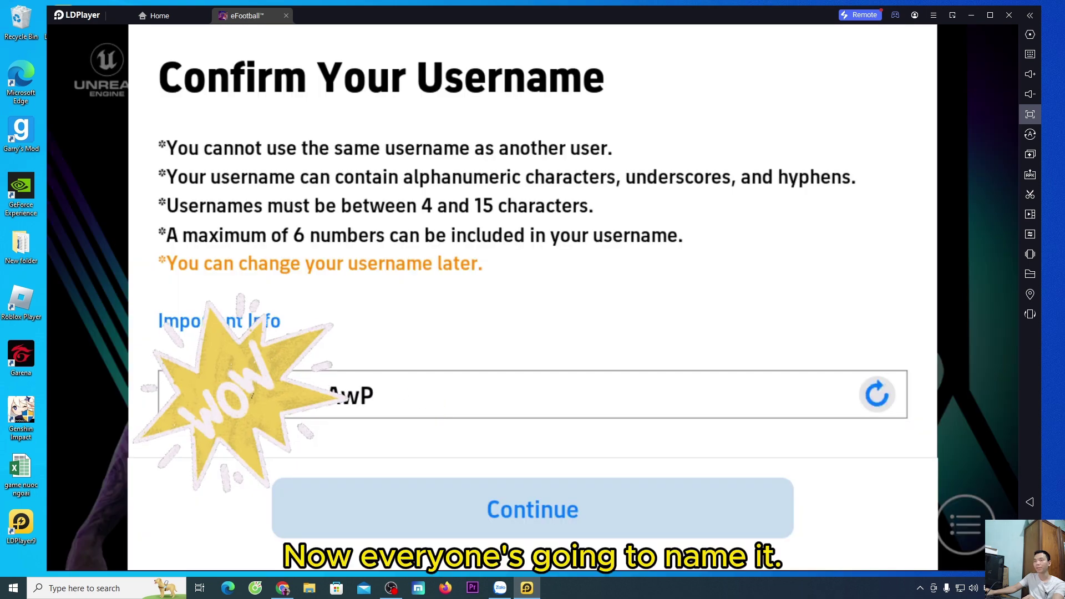
# Step: Confirm the username and download the latest game data
pyautogui.click(423, 405)
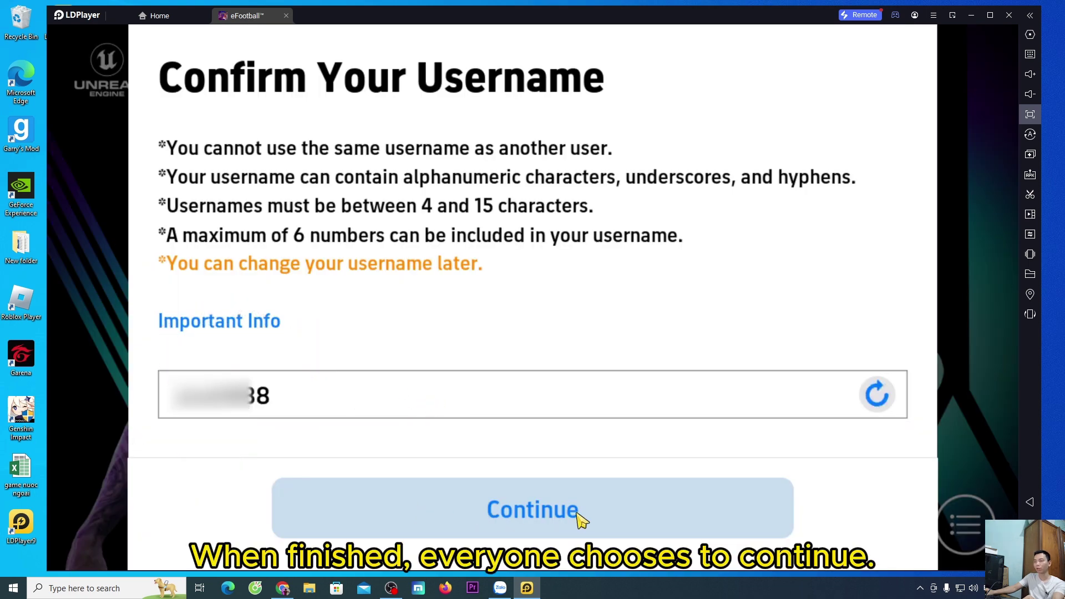
pyautogui.click(565, 527)
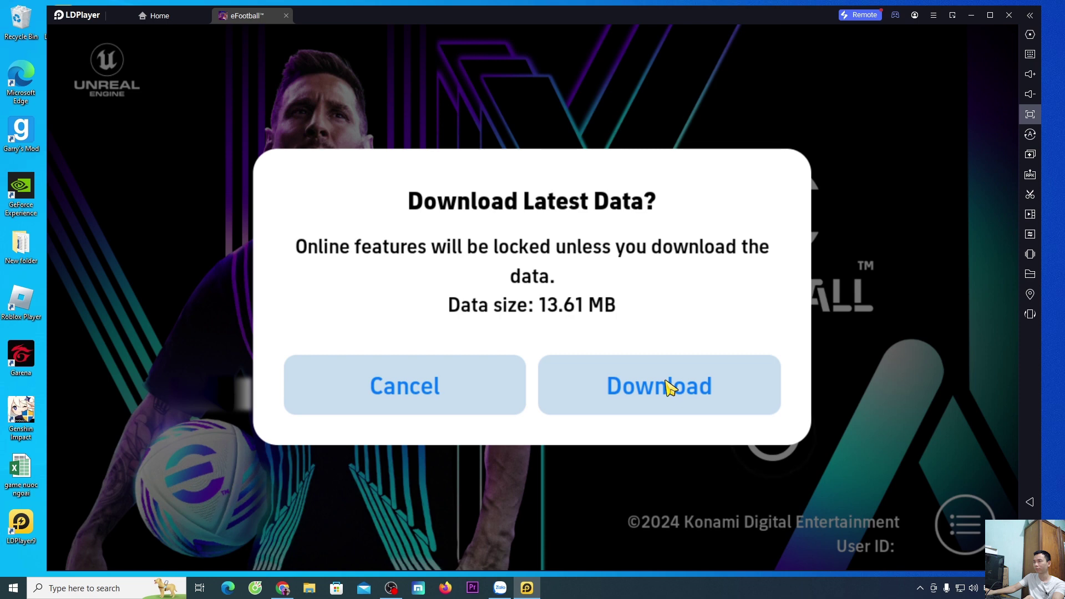
pyautogui.click(667, 382)
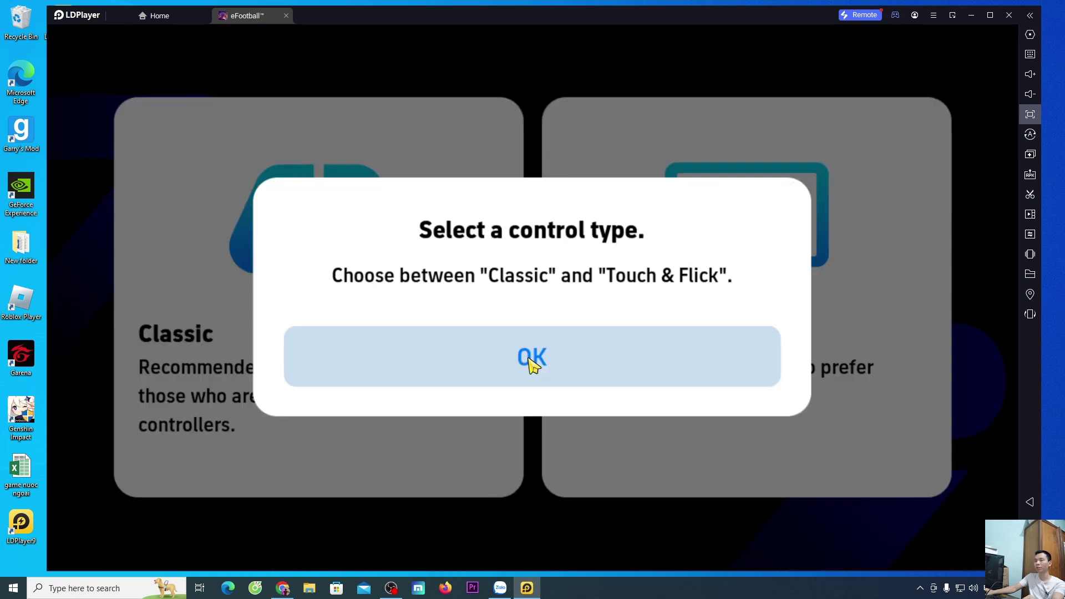
# Step: Choose Classic as the eFootball control type and confirm it
pyautogui.click(531, 366)
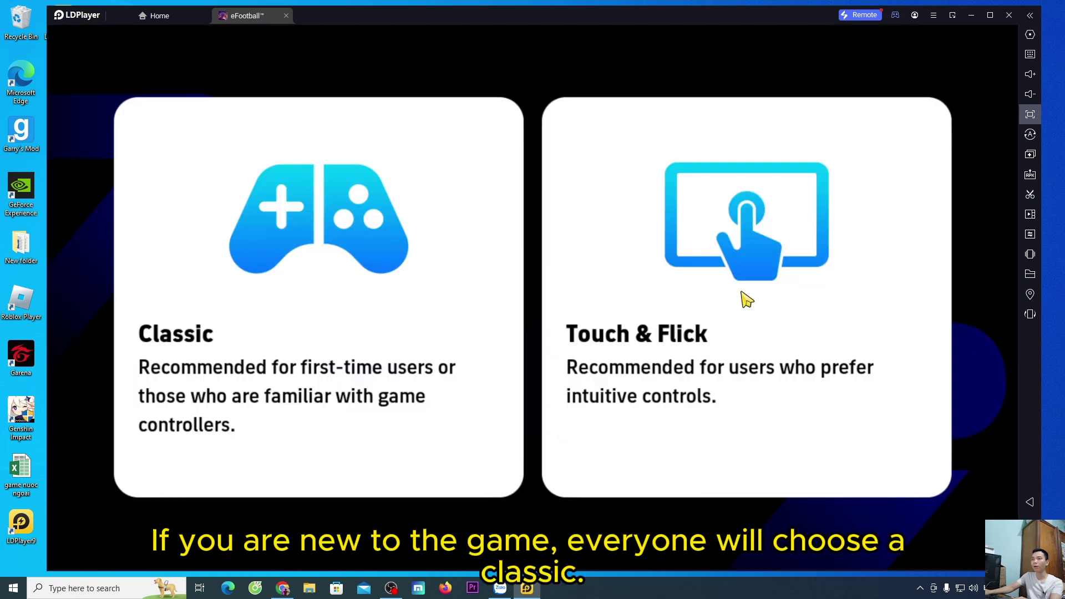
pyautogui.click(249, 256)
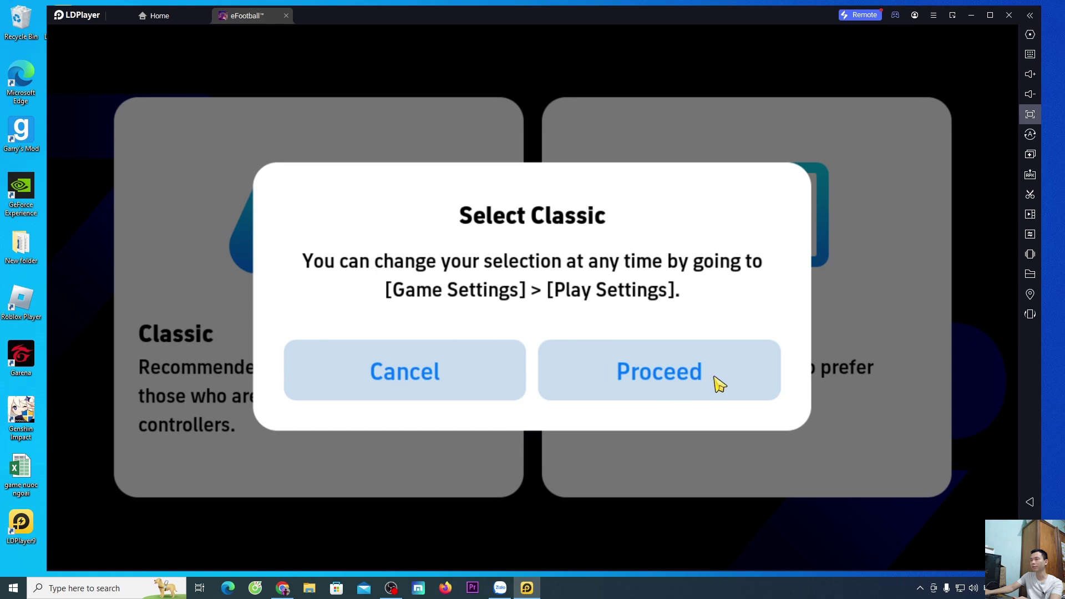
pyautogui.click(720, 383)
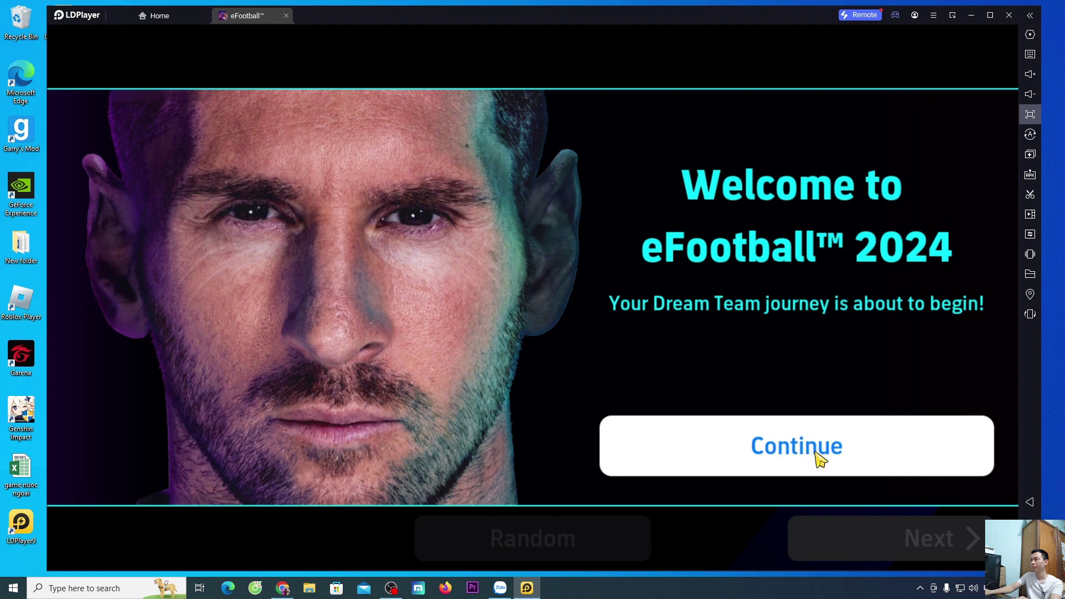
# Step: Start with FC Barcelona as the team and dismiss the campaign page
pyautogui.click(862, 457)
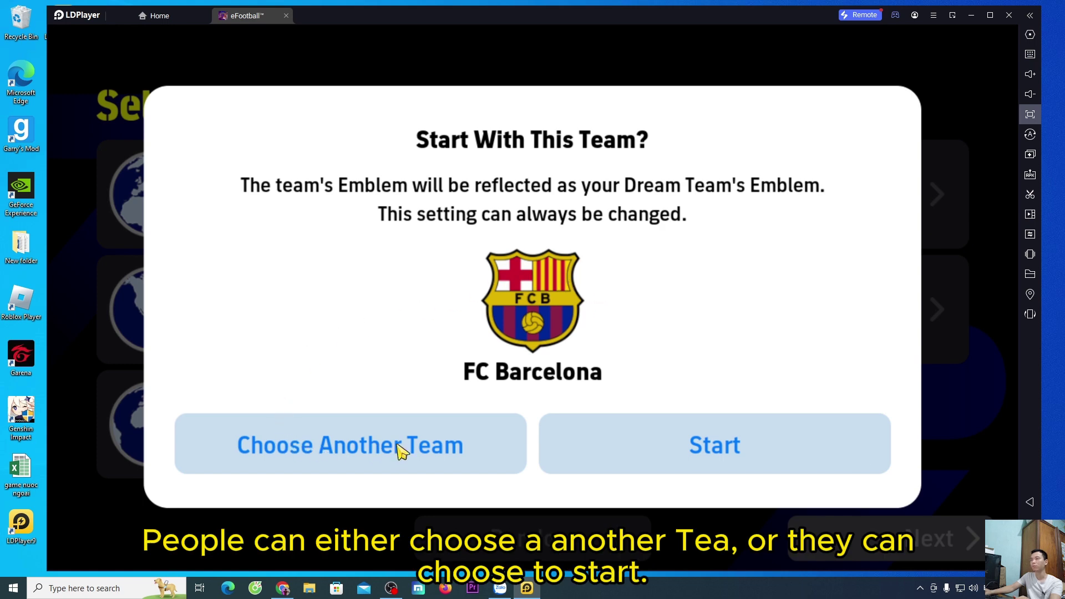
pyautogui.click(756, 454)
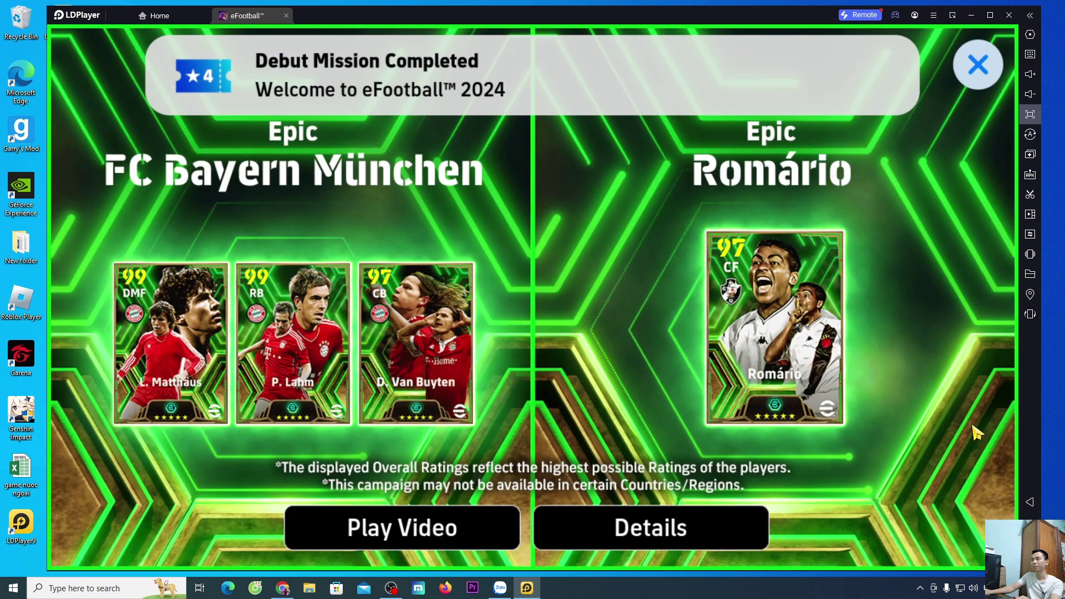
pyautogui.click(979, 64)
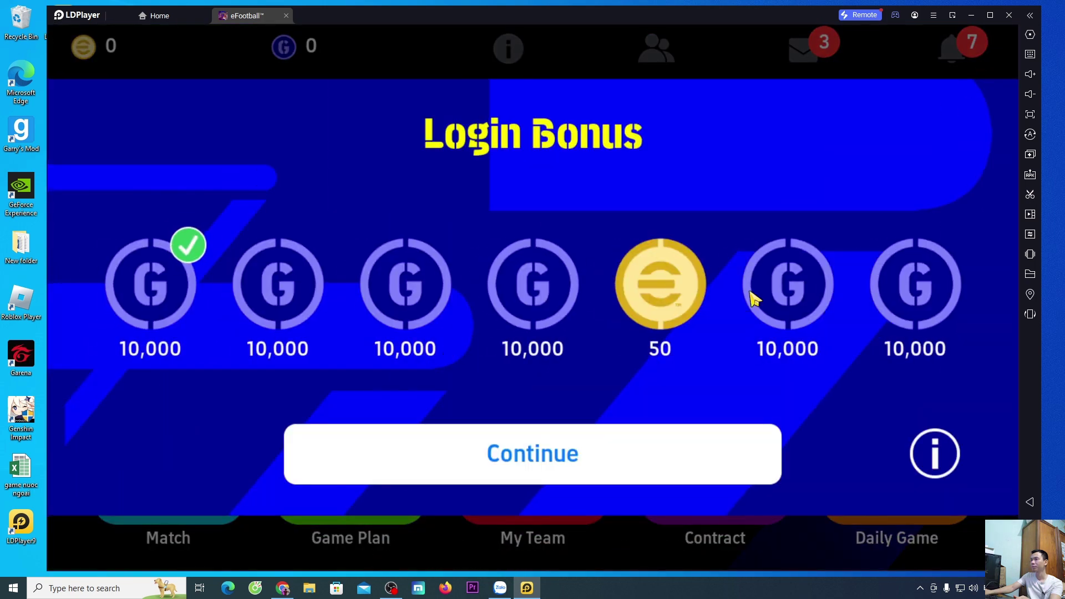
# Step: Collect both login bonuses, acknowledge the inbox items, and close the coin balance and data linking notices
pyautogui.click(597, 468)
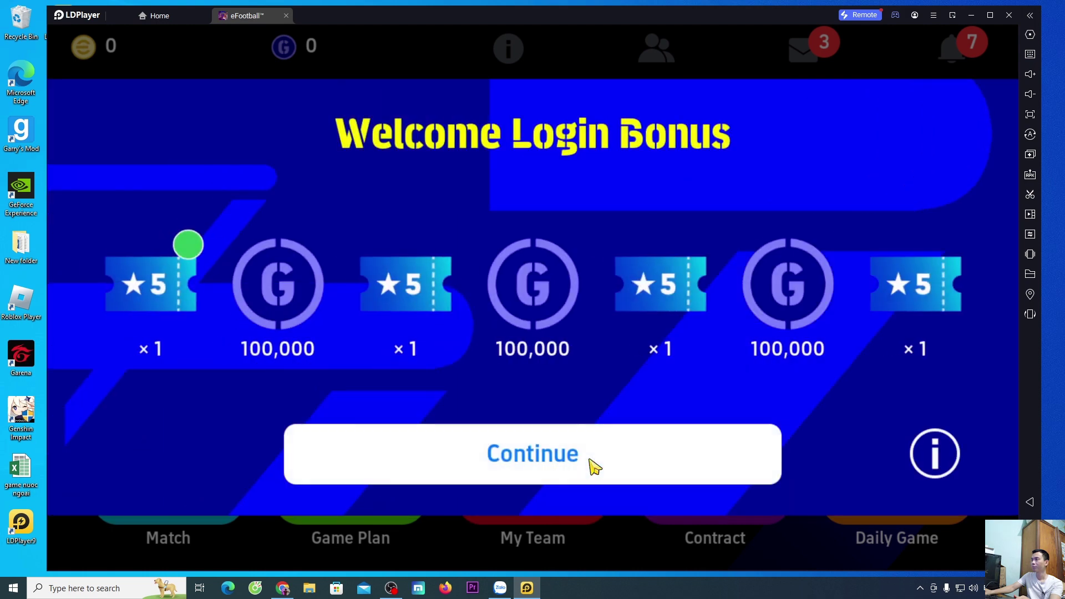
pyautogui.click(537, 463)
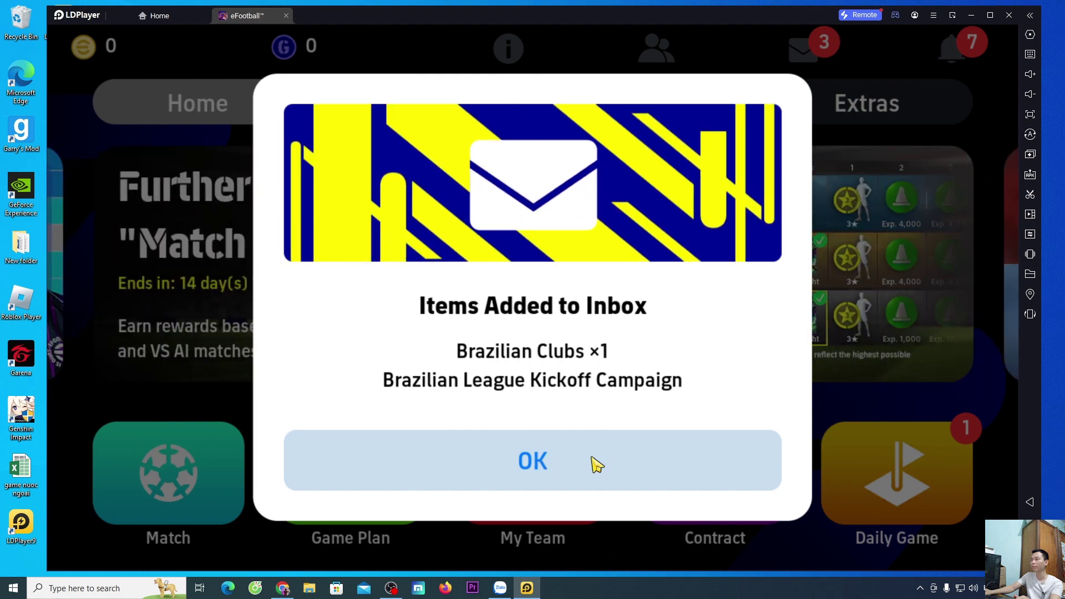
pyautogui.click(597, 464)
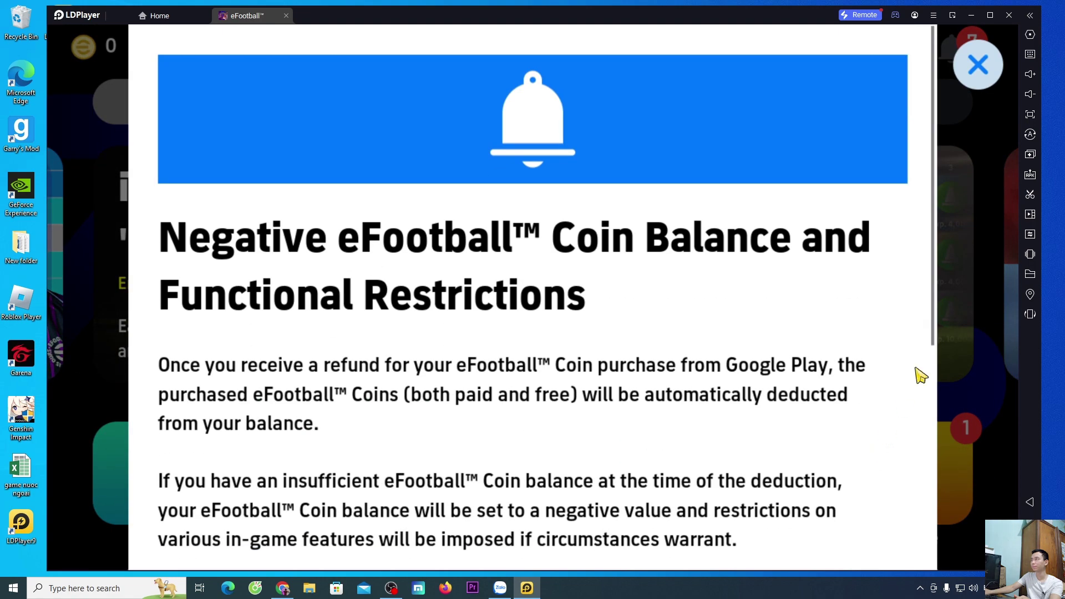
pyautogui.click(988, 60)
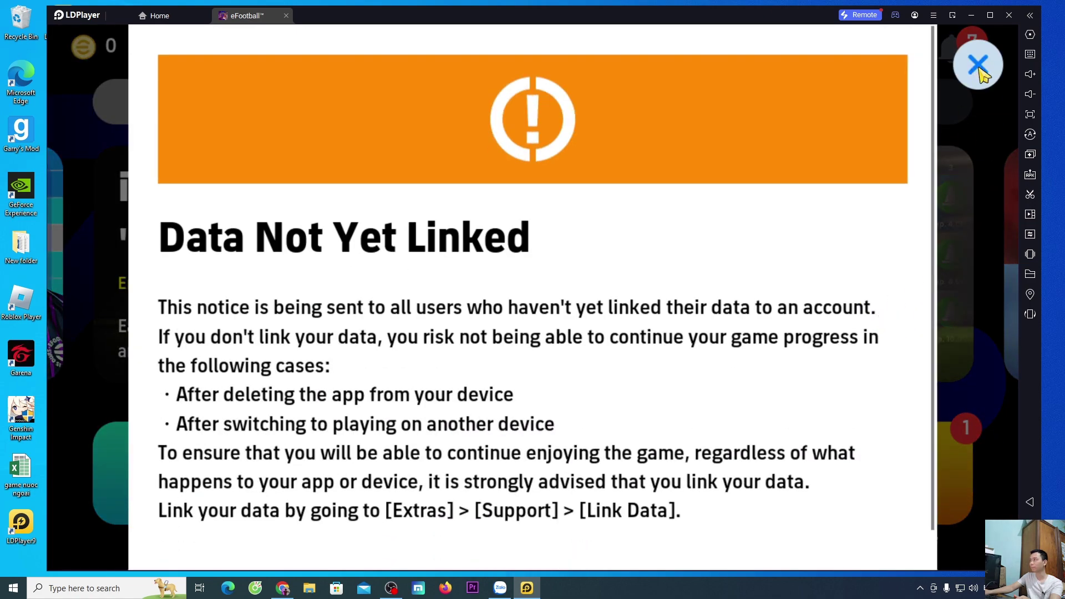
pyautogui.click(978, 64)
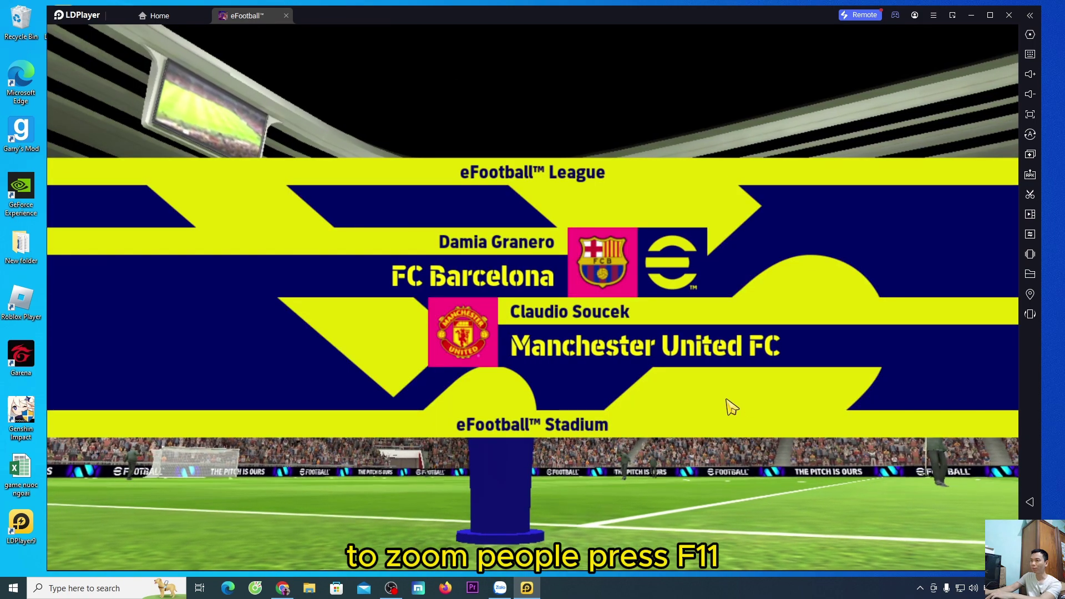
# Step: Toggle the emulator into fullscreen with F11 and back to windowed mode
pyautogui.press('F11')
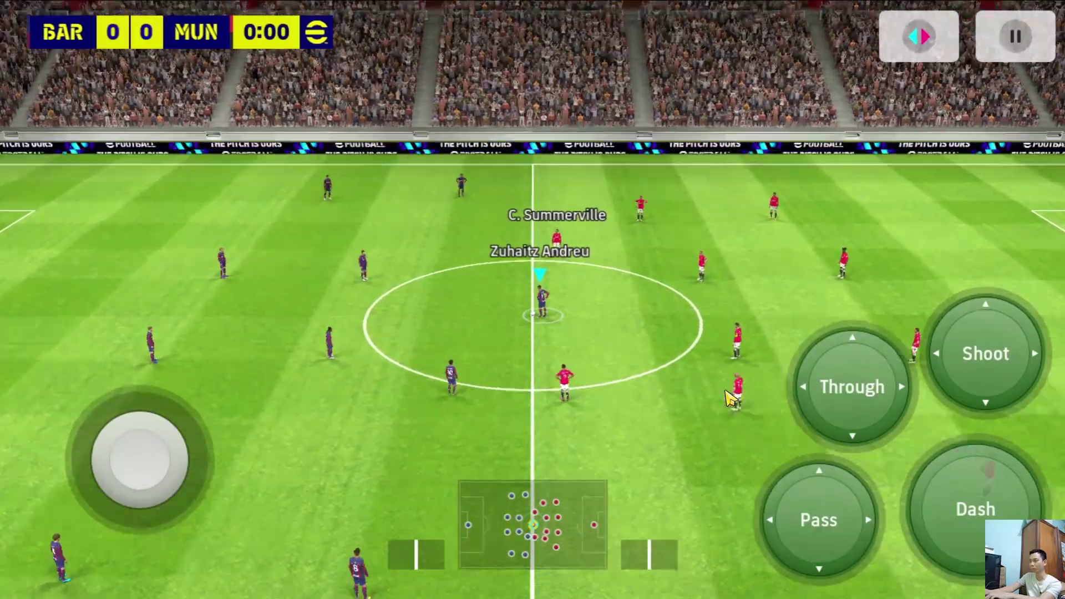
pyautogui.press('F11')
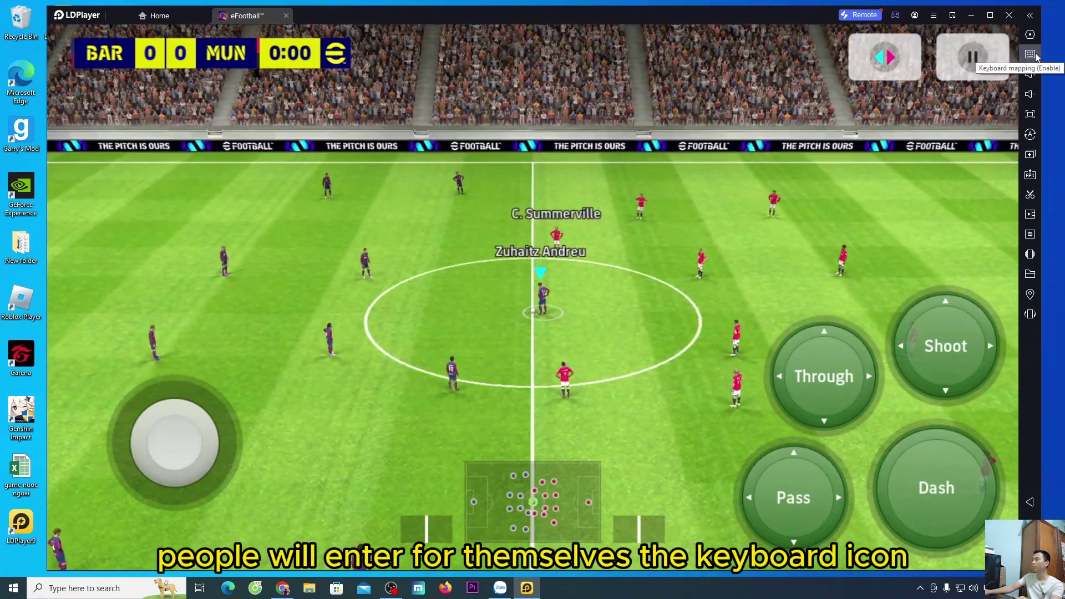
pyautogui.moveTo(1028, 56)
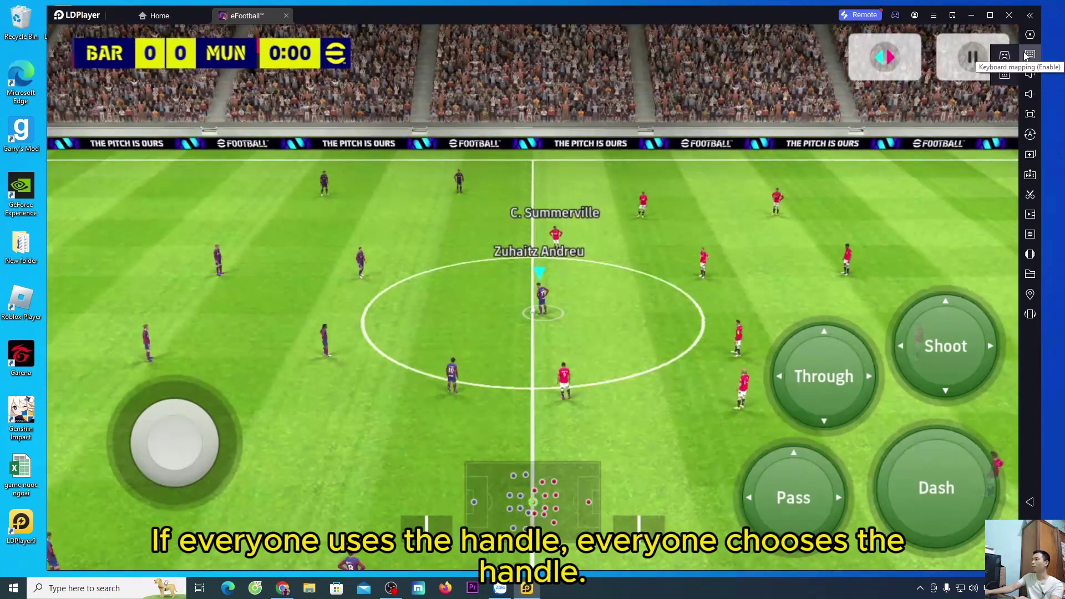
# Step: Review the game's keyboard keymap, including the Num7 binding, and save it
pyautogui.click(1005, 75)
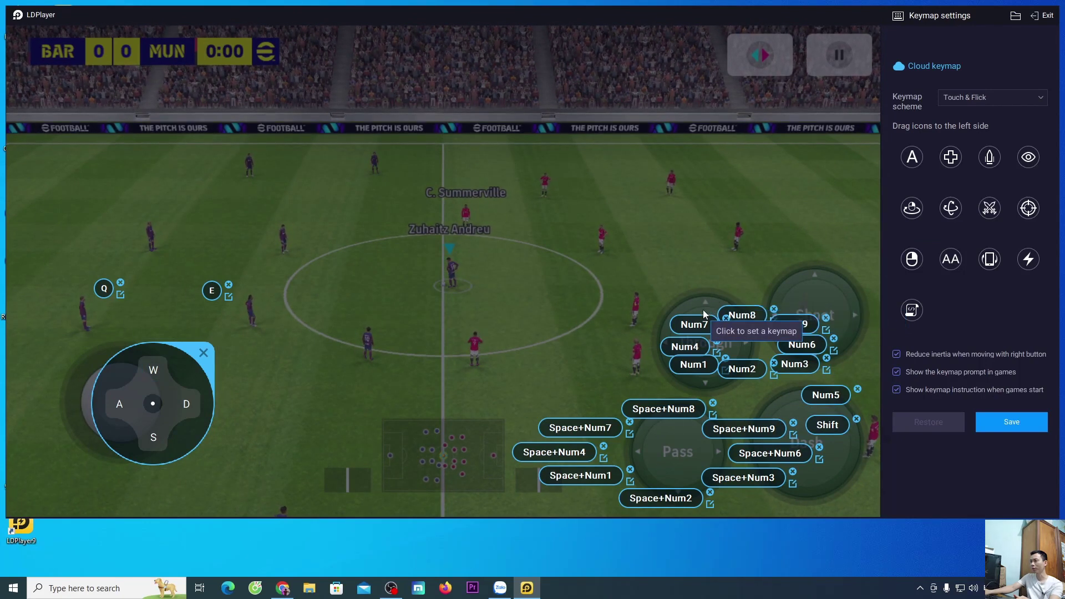
pyautogui.click(693, 327)
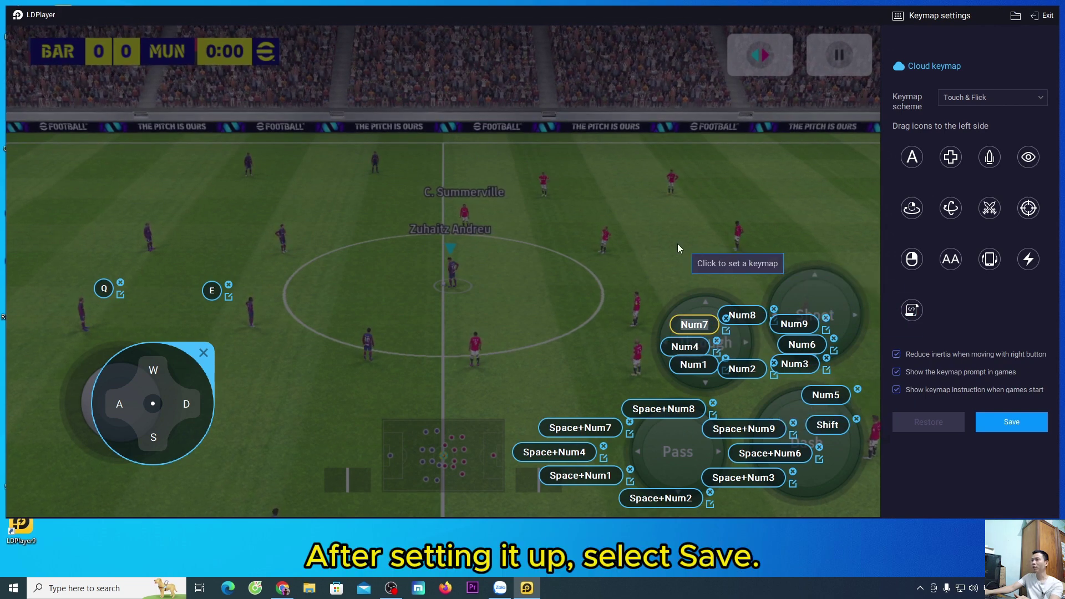
pyautogui.click(1019, 421)
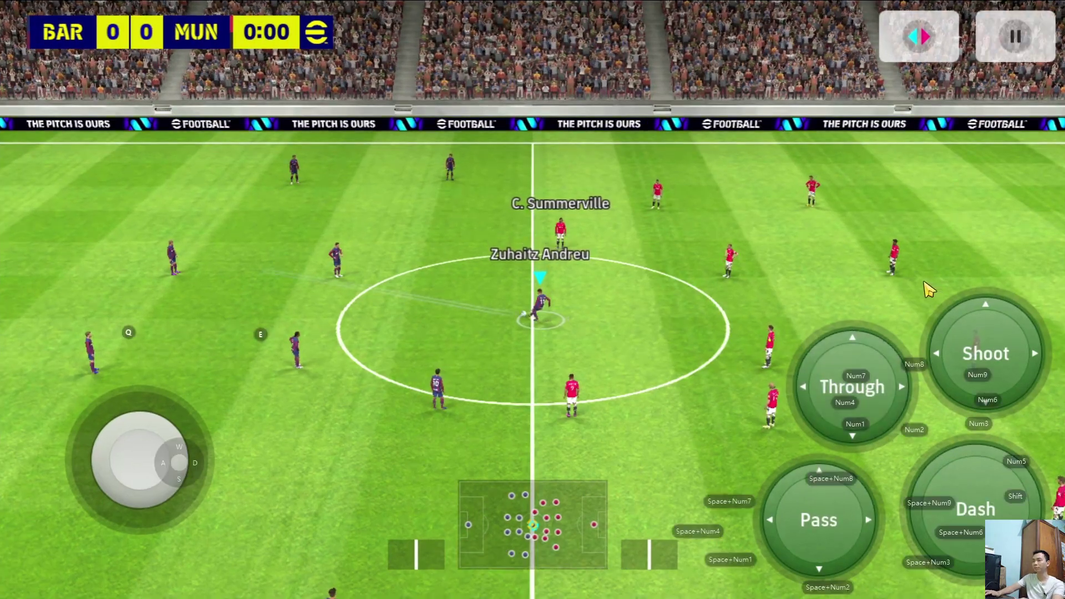
# Step: Take the kickoff with Space and move the player right with D
pyautogui.press('space')
pyautogui.press('d')
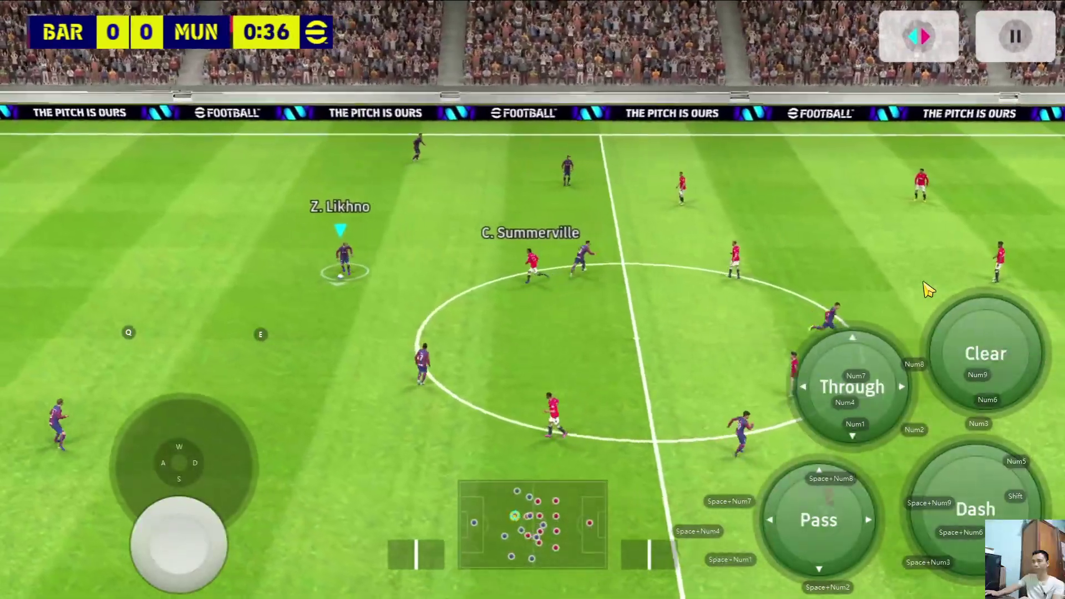